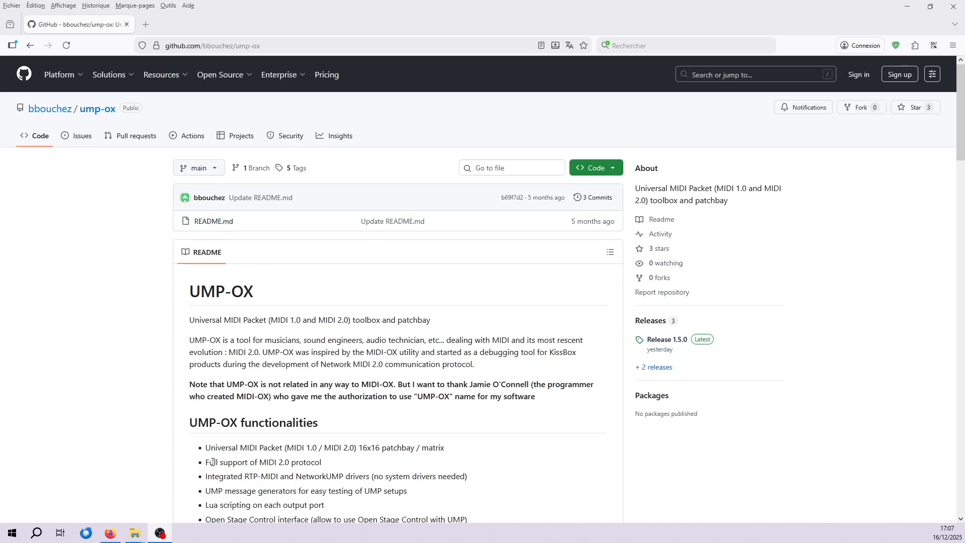
Step: Look over the UMP-OX repository's README and open Release 1.5.0
{"action": "scroll", "coordinate": [189, 452], "scroll_direction": "down", "scroll_amount": 2}
{"action": "scroll", "coordinate": [191, 432], "scroll_direction": "up", "scroll_amount": 2}
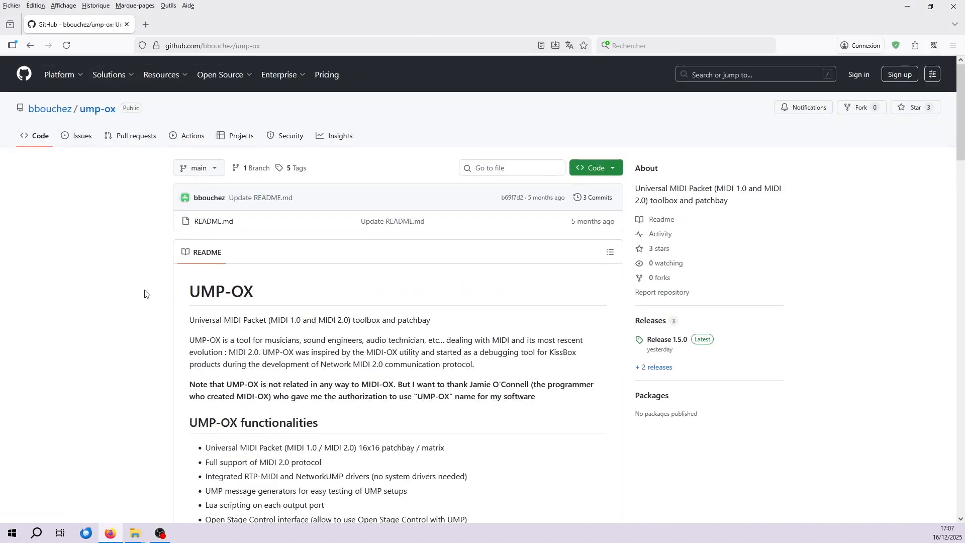
{"action": "left_click", "coordinate": [653, 339]}
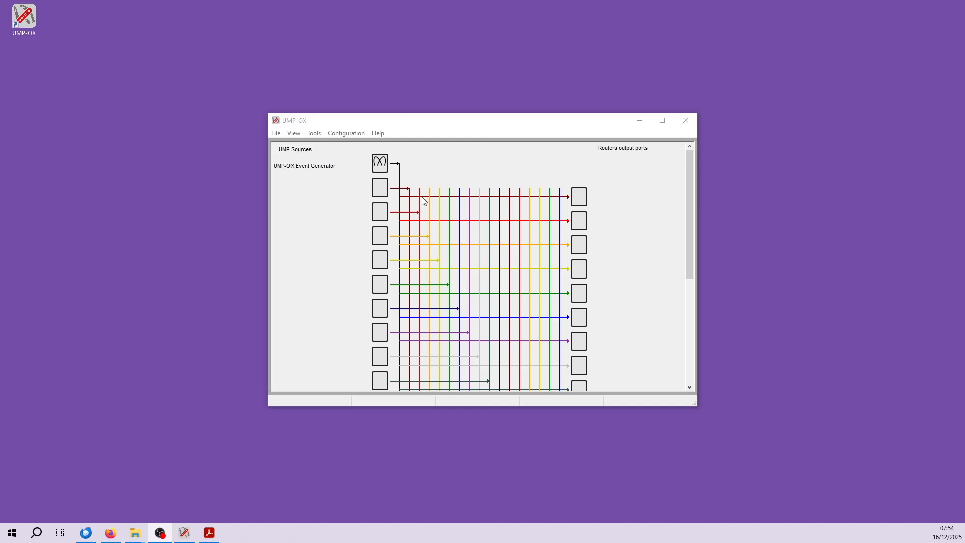
Step: Switch to UMP-OX, open the UMP Routers configuration and name the first router APC Mini
{"action": "left_click", "coordinate": [385, 123]}
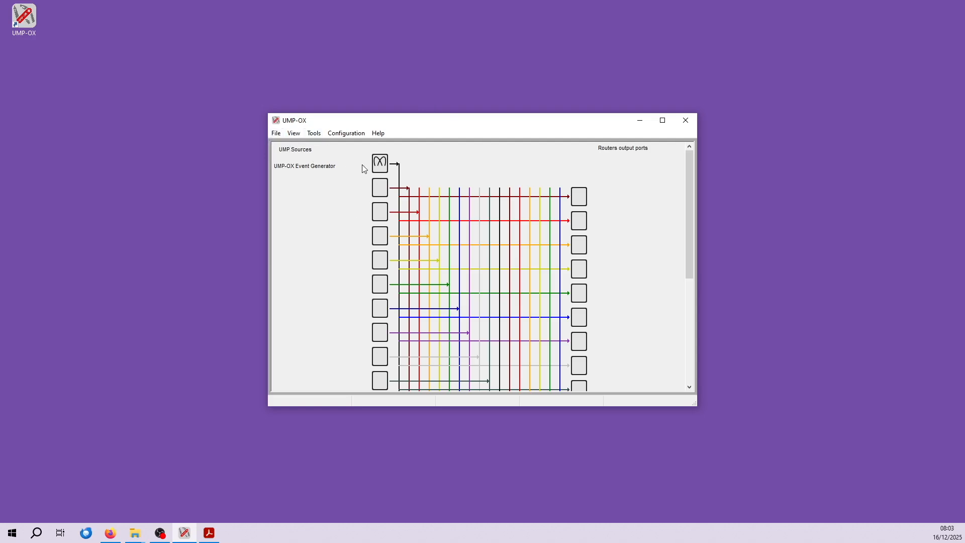
{"action": "left_click", "coordinate": [344, 136]}
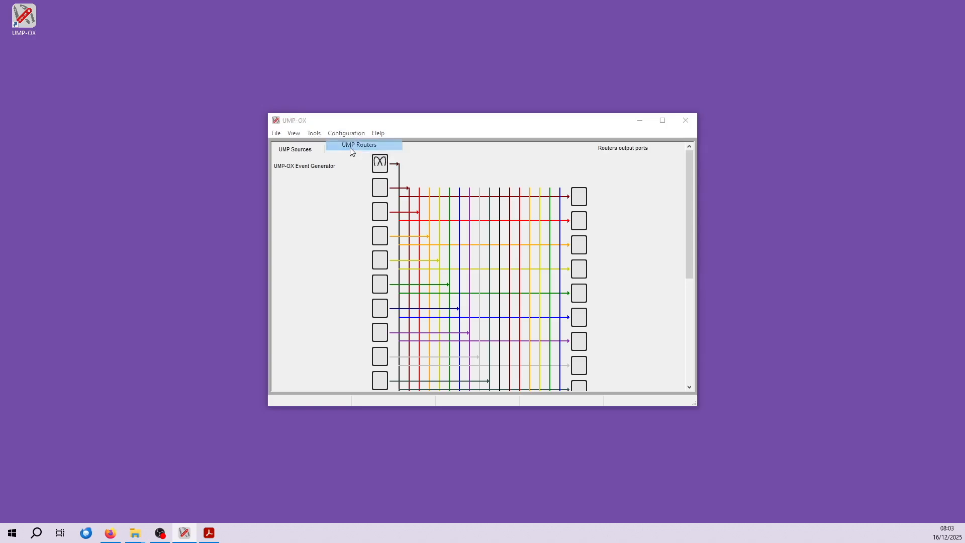
{"action": "left_click", "coordinate": [351, 148]}
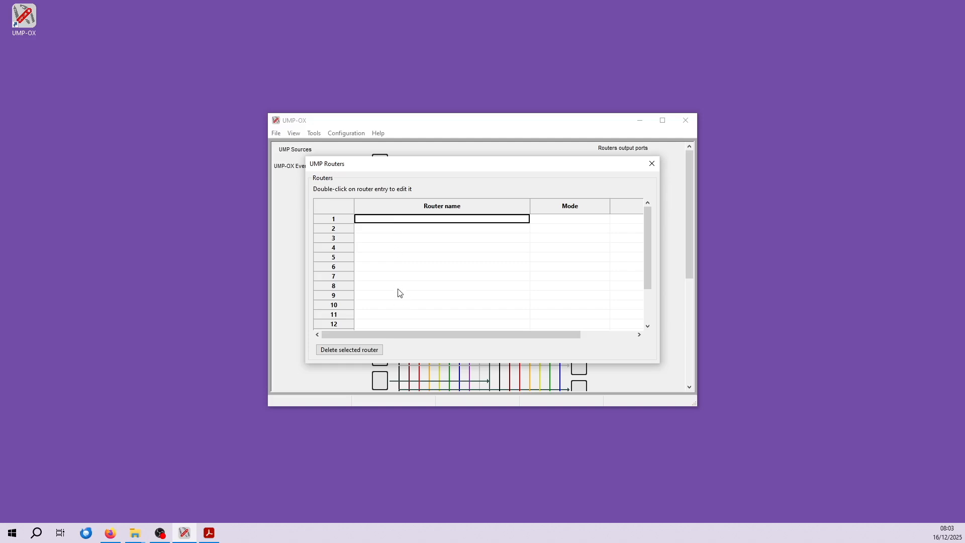
{"action": "double_click", "coordinate": [398, 221]}
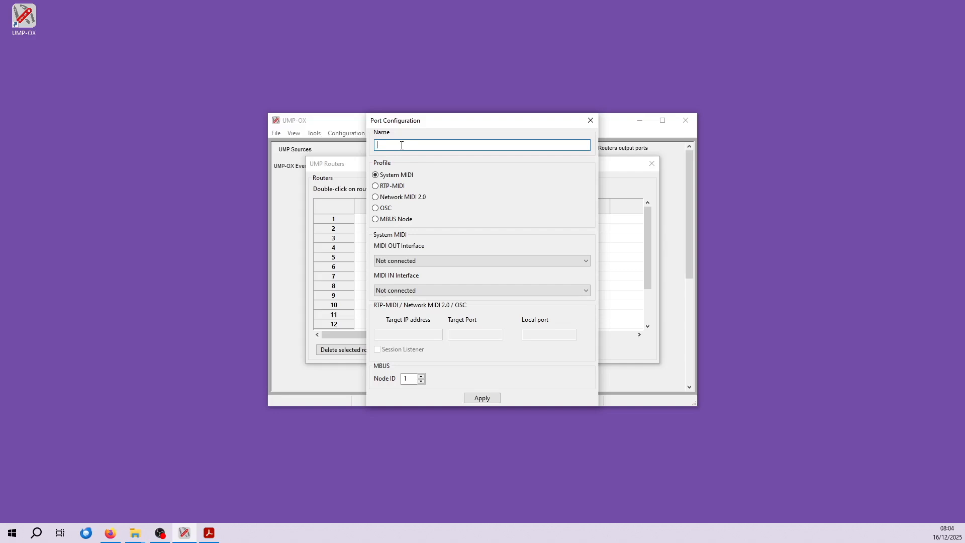
{"action": "type", "text": "APC Mini"}
Step: Assign APC mini mk2 as both the MIDI OUT and MIDI IN interface of the first router and apply the configuration
{"action": "left_click", "coordinate": [425, 260]}
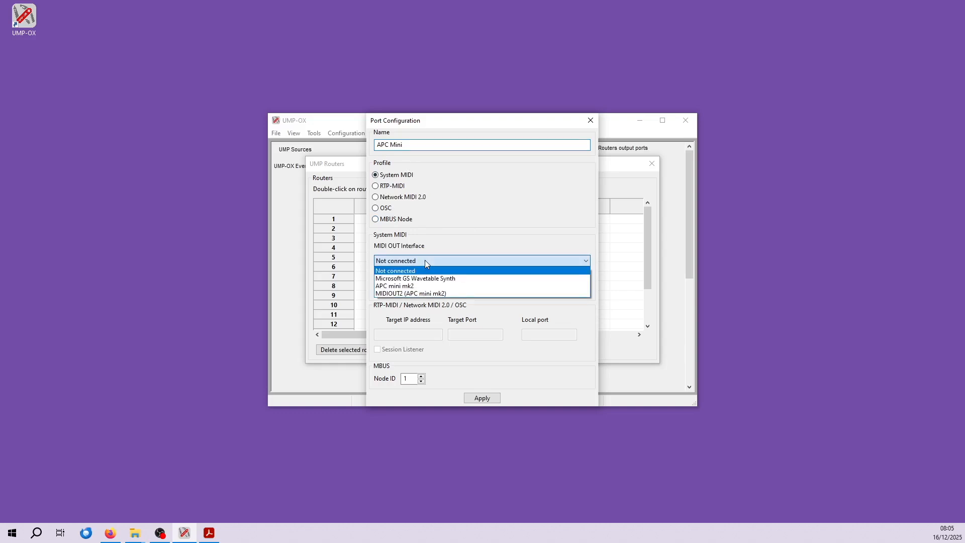
{"action": "left_click", "coordinate": [426, 286]}
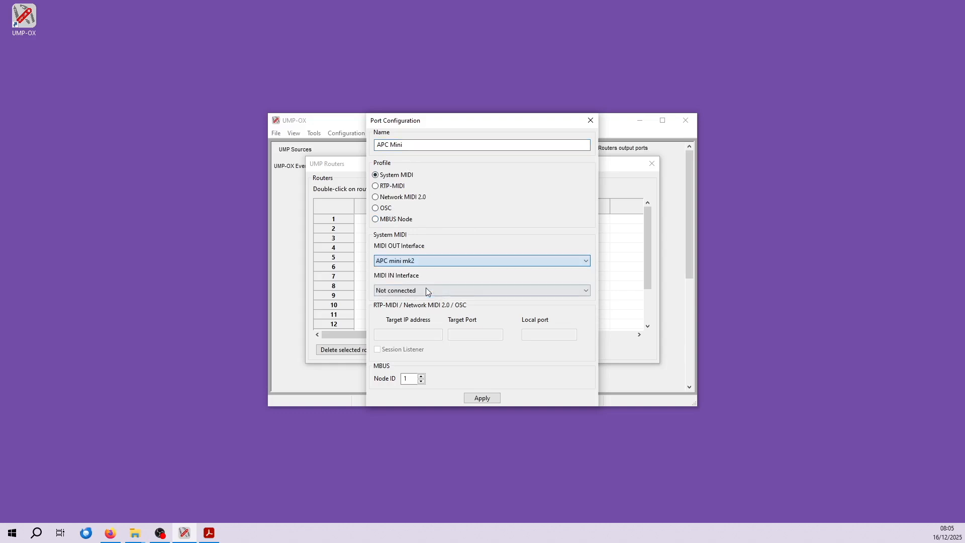
{"action": "left_click", "coordinate": [415, 291]}
{"action": "left_click", "coordinate": [415, 308]}
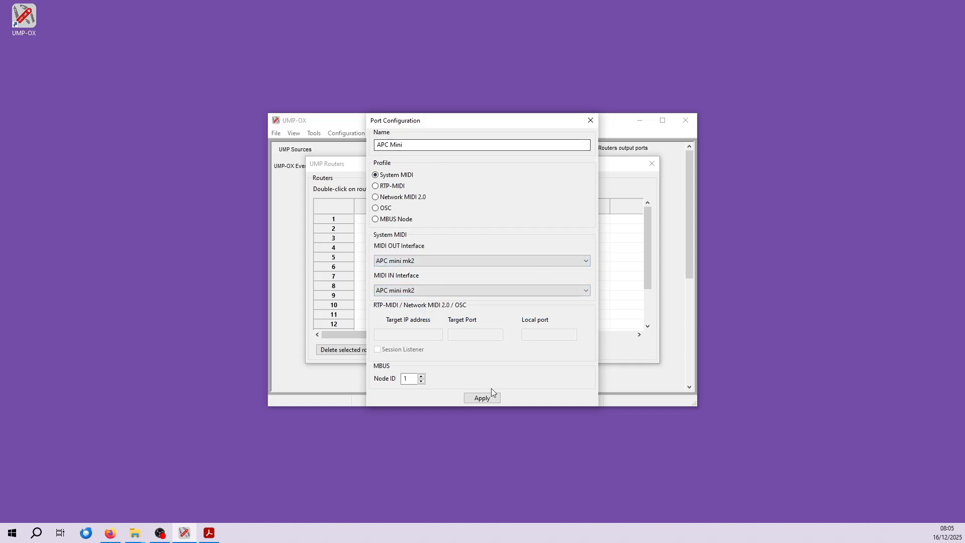
{"action": "left_click", "coordinate": [483, 398]}
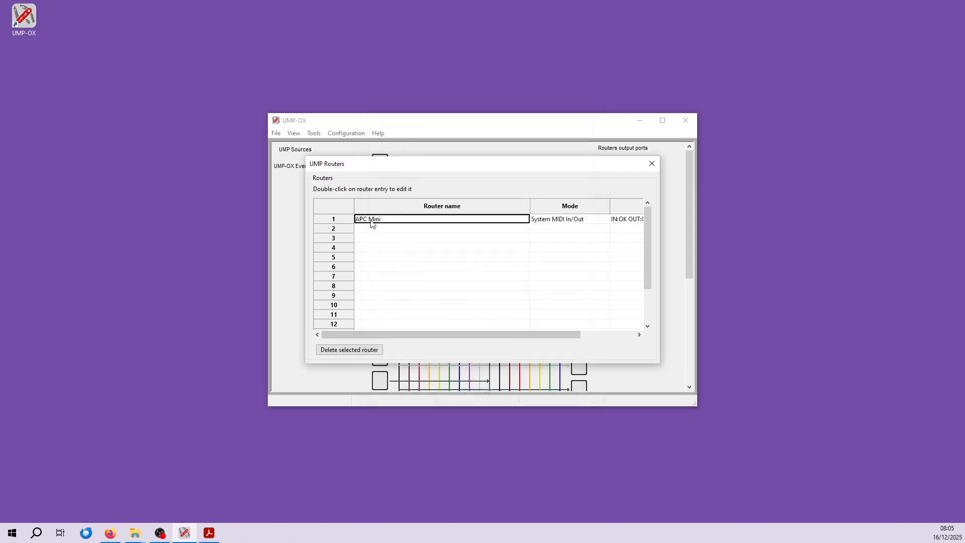
Step: Configure the second router with the RTP-MIDI profile and the name KissBox MIDI2TR Port 1
{"action": "mouse_move", "coordinate": [481, 335]}
{"action": "left_mouse_down"}
{"action": "mouse_move", "coordinate": [543, 336]}
{"action": "mouse_move", "coordinate": [483, 334]}
{"action": "left_mouse_up"}
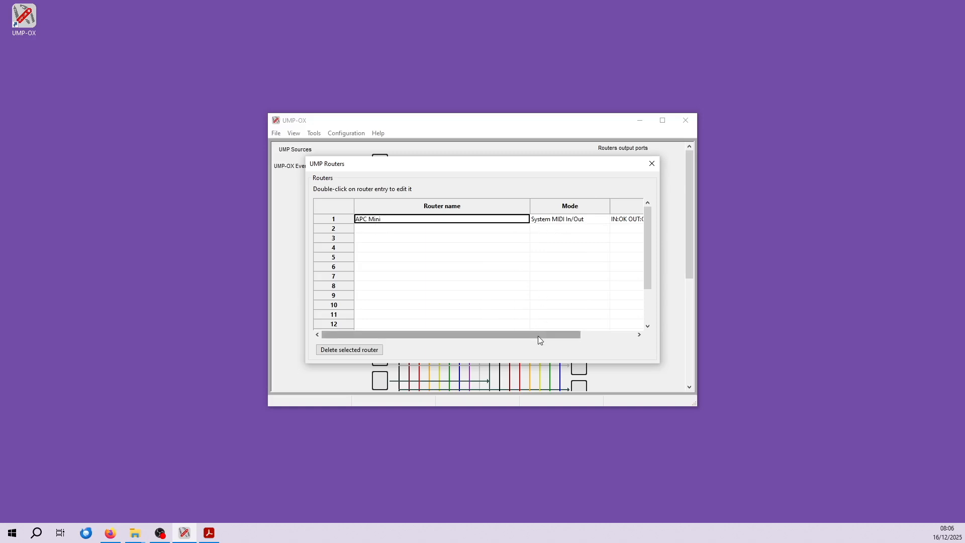
{"action": "left_click_drag", "start_coordinate": [537, 334], "coordinate": [596, 334]}
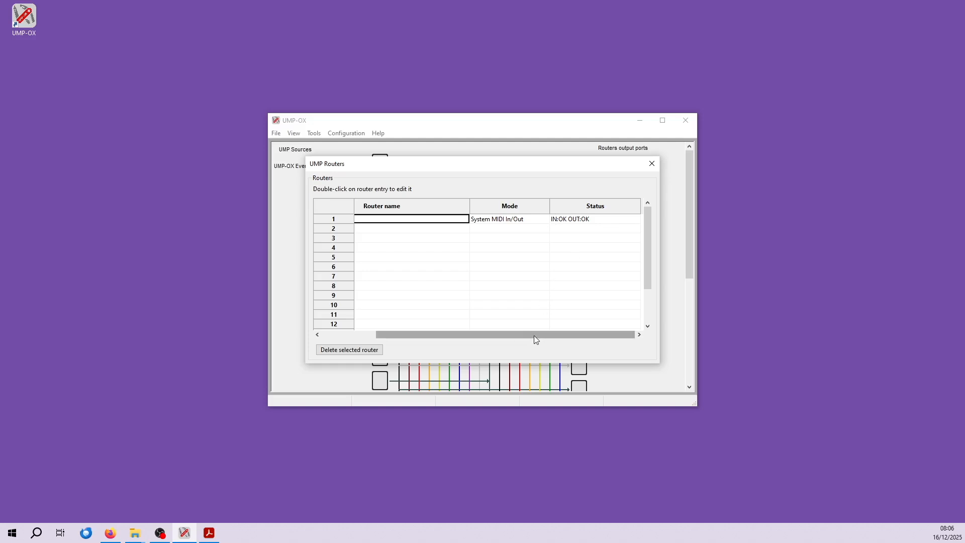
{"action": "left_click_drag", "start_coordinate": [534, 335], "coordinate": [468, 338]}
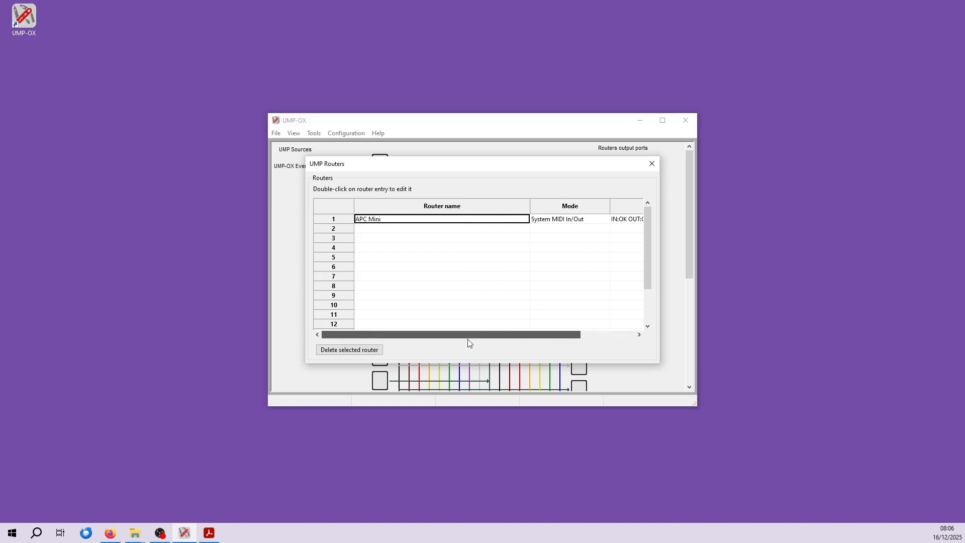
{"action": "double_click", "coordinate": [437, 229]}
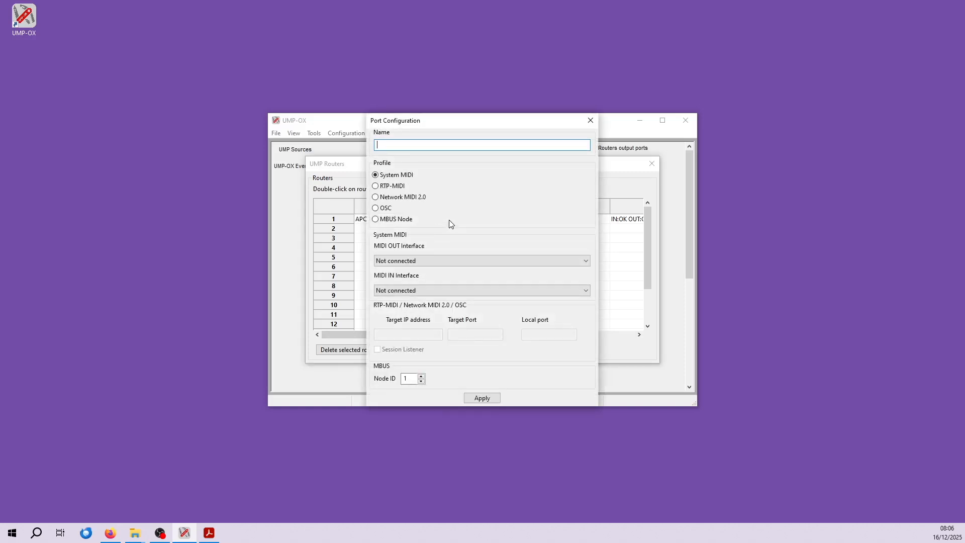
{"action": "left_click", "coordinate": [393, 187]}
{"action": "left_click", "coordinate": [399, 146]}
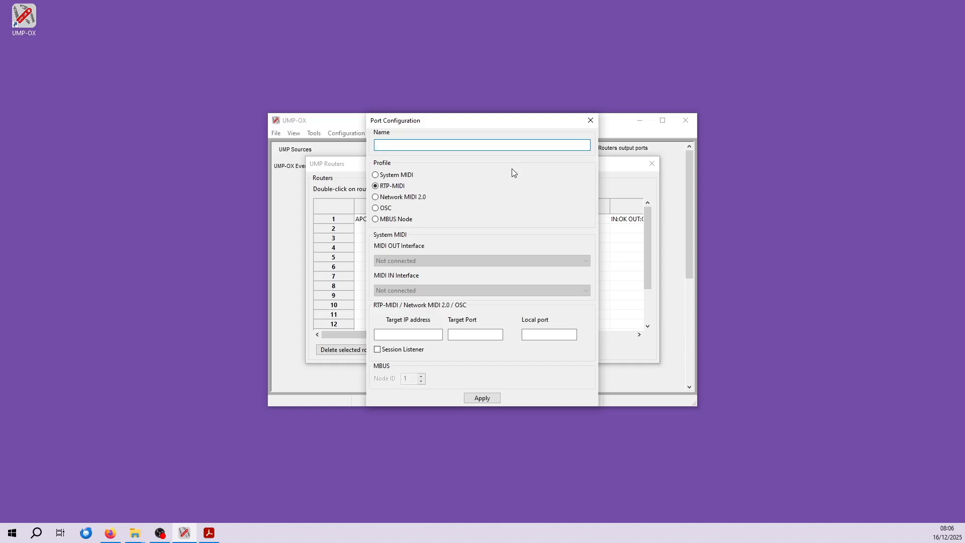
{"action": "type", "text": "KissBox MIDI2TR Port 1"}
Step: Set the second router's target IP address to 192.168.0.102 and target port to 5004, fill in the local port, and apply
{"action": "left_click", "coordinate": [409, 334]}
{"action": "type", "text": "192"}
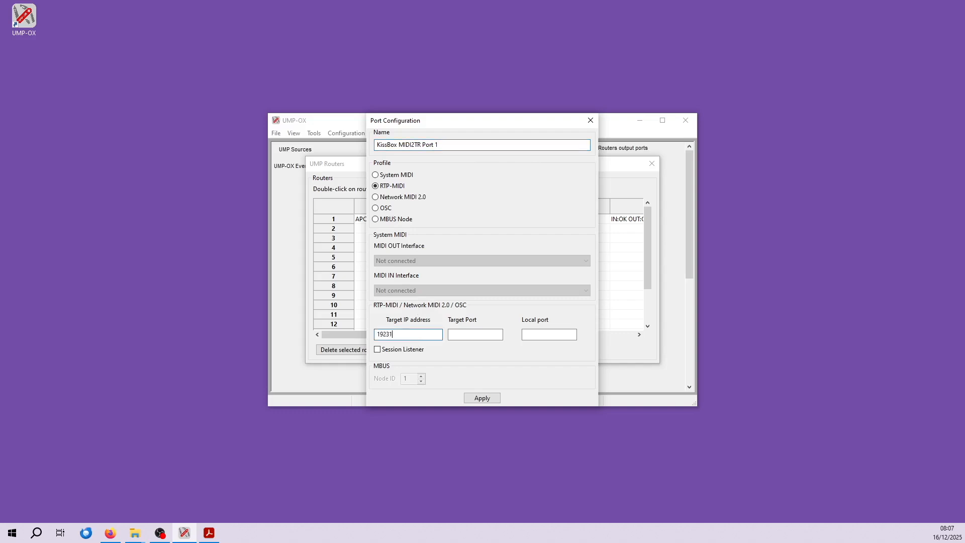
{"action": "type", "text": ".168.0.102"}
{"action": "left_click", "coordinate": [490, 335]}
{"action": "type", "text": "500"}
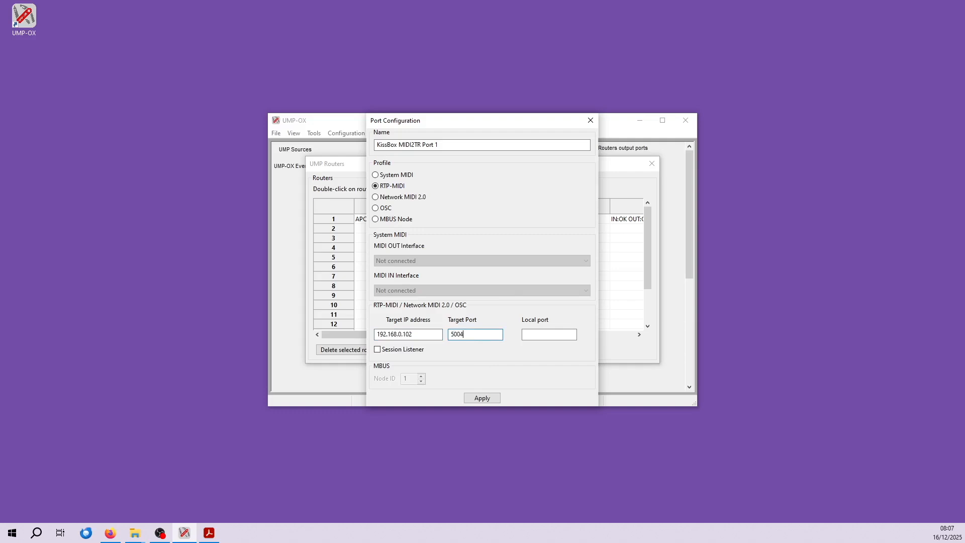
{"action": "type", "text": "4"}
{"action": "left_click", "coordinate": [549, 334]}
{"action": "left_click", "coordinate": [482, 398]}
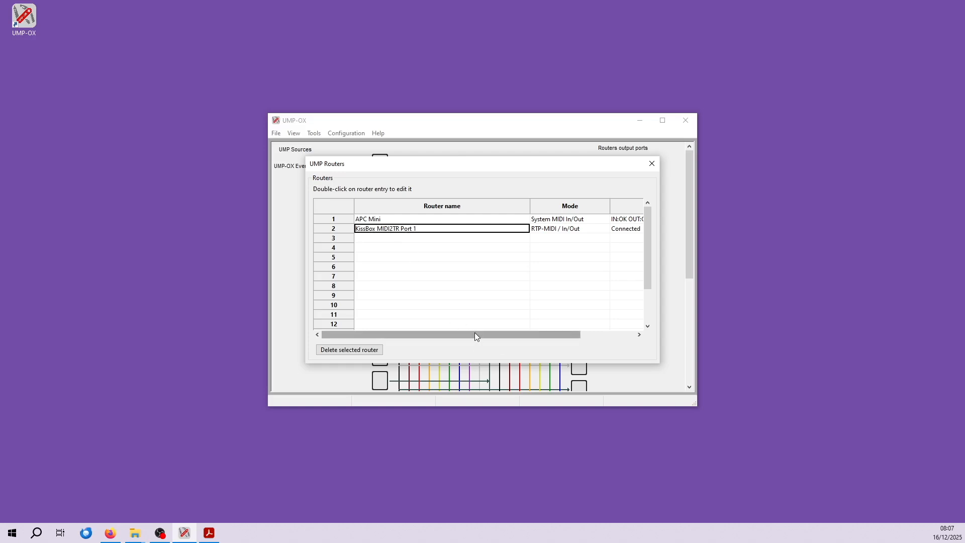
Step: Configure the third router with the Network MIDI 2.0 profile and the name KissBox UMP2TR
{"action": "left_click_drag", "start_coordinate": [474, 333], "coordinate": [567, 334]}
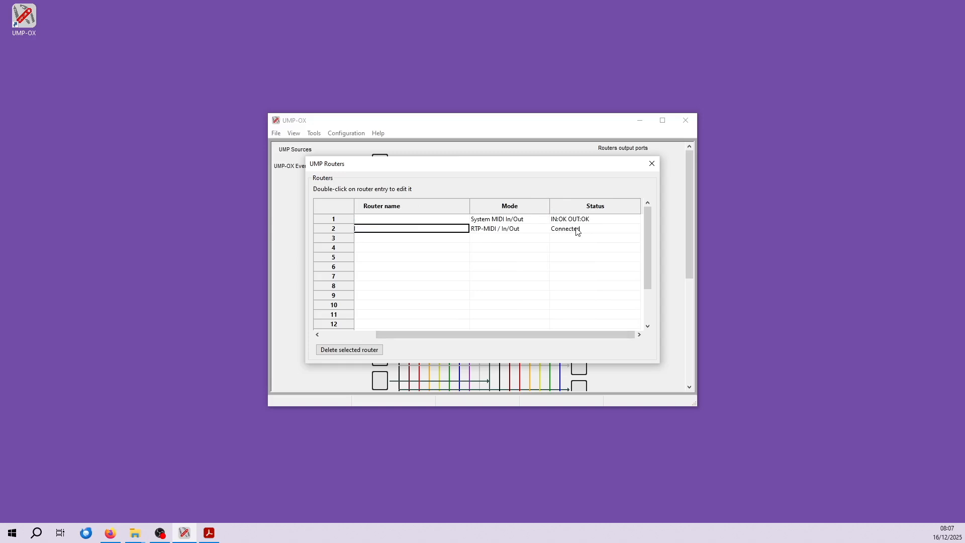
{"action": "left_click_drag", "start_coordinate": [503, 335], "coordinate": [445, 343]}
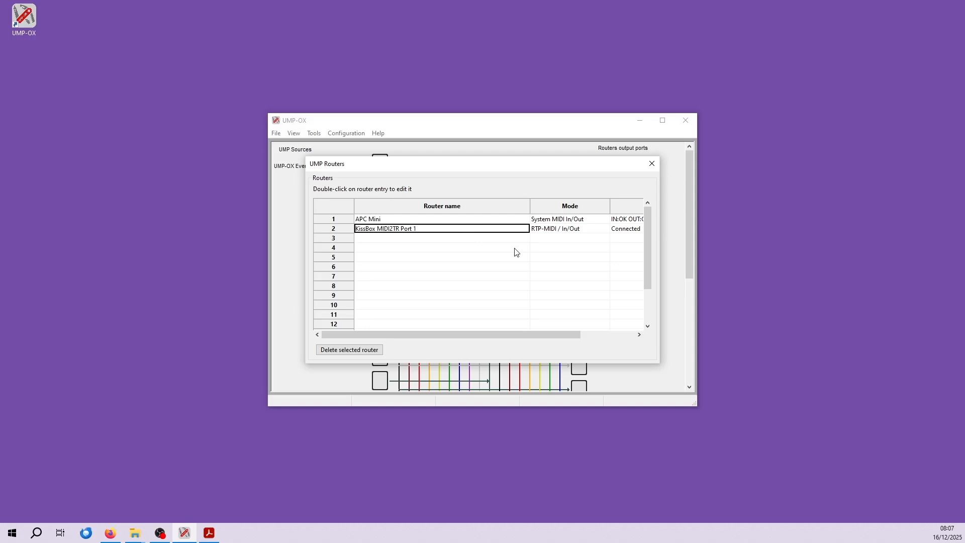
{"action": "left_click", "coordinate": [370, 239]}
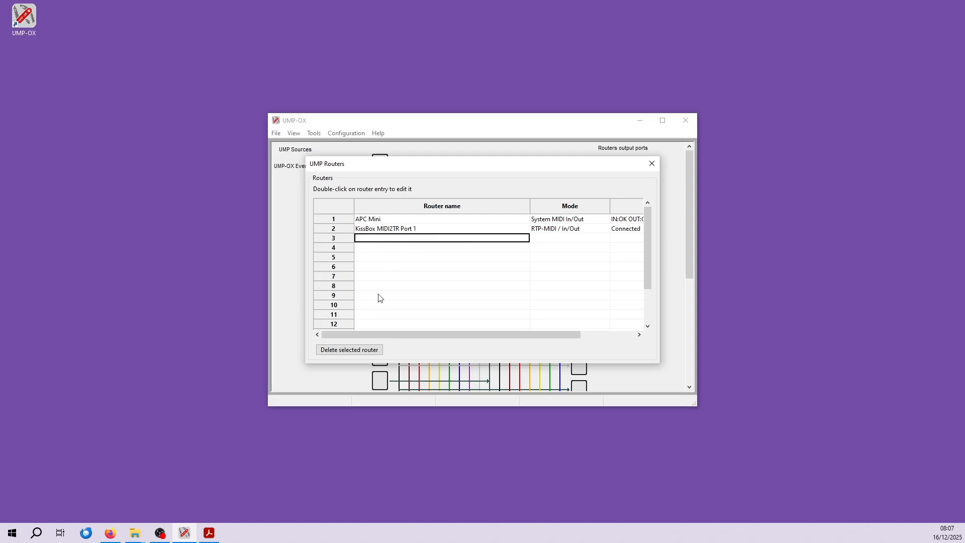
{"action": "double_click", "coordinate": [390, 238]}
{"action": "left_click", "coordinate": [394, 197]}
{"action": "left_click", "coordinate": [406, 145]}
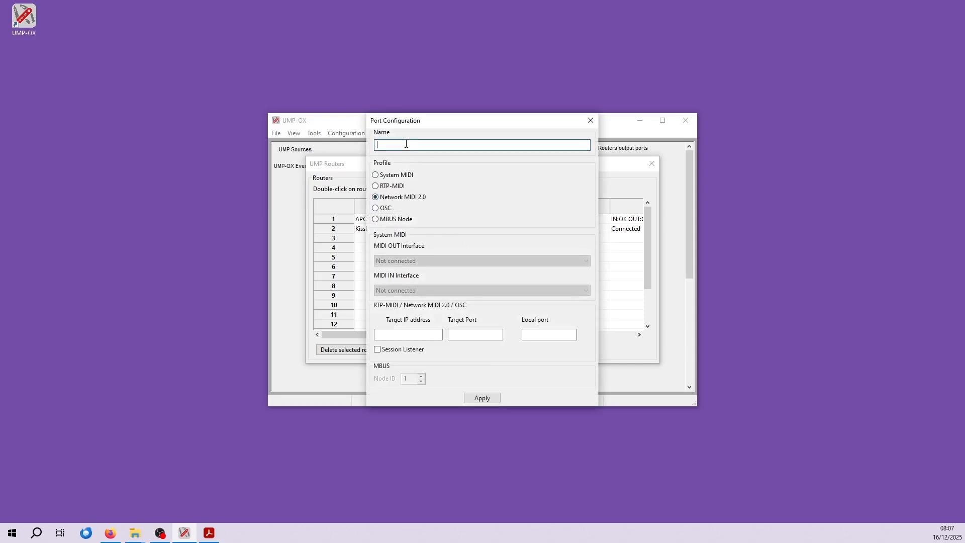
{"action": "type", "text": "KissBox UMP2TR"}
Step: Set the third router's target IP address to 192.168.0.103, target port to 5004 and local port to 5024, and apply
{"action": "left_click", "coordinate": [433, 335]}
{"action": "type", "text": "192.168."}
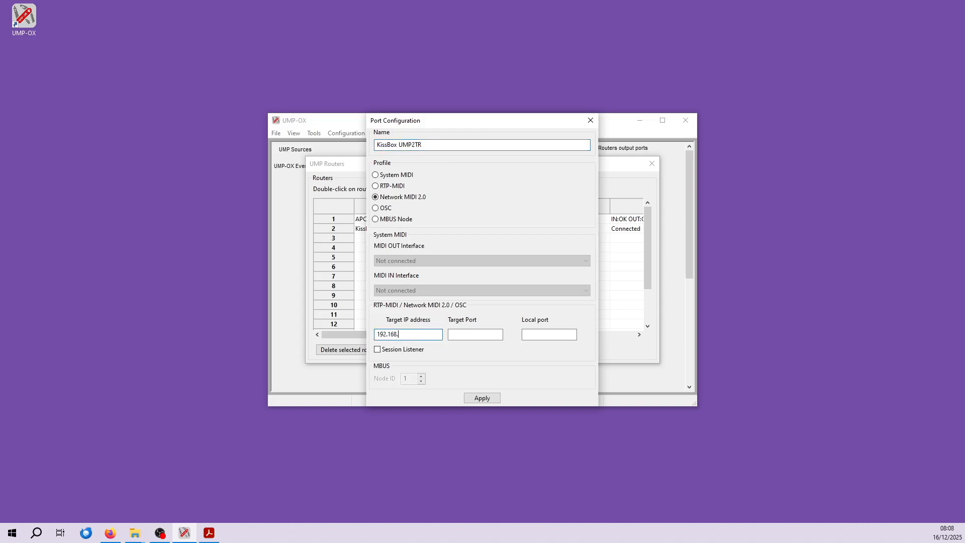
{"action": "type", "text": "0.103"}
{"action": "left_click", "coordinate": [461, 339]}
{"action": "type", "text": "5004"}
{"action": "left_click", "coordinate": [558, 332]}
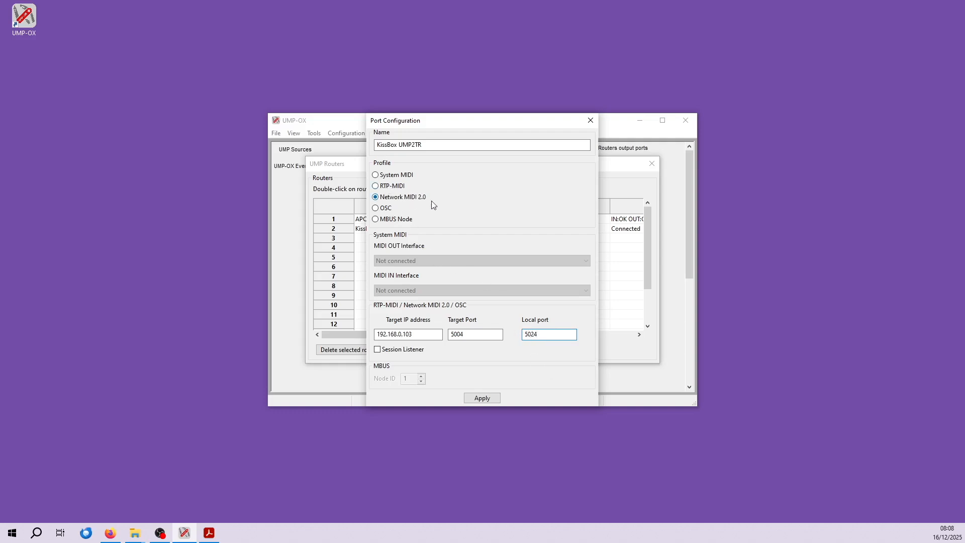
{"action": "left_click", "coordinate": [481, 398]}
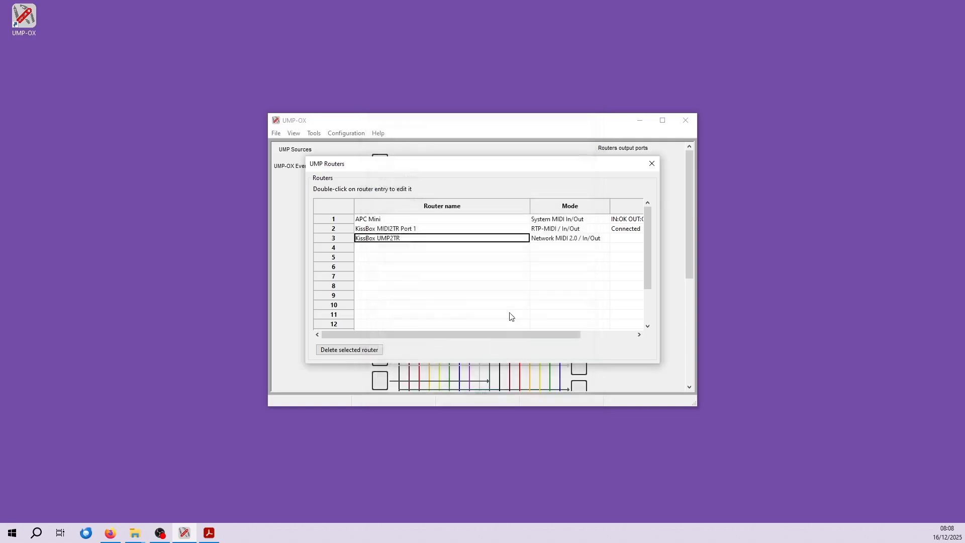
Step: Check the connection status of the three routers and close the UMP Routers configuration
{"action": "left_click_drag", "start_coordinate": [493, 332], "coordinate": [568, 334]}
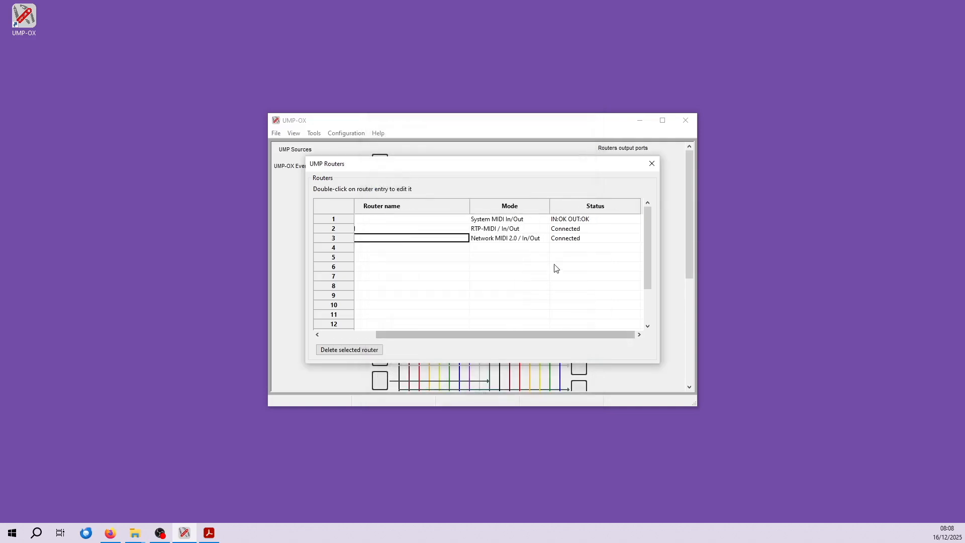
{"action": "left_click_drag", "start_coordinate": [492, 336], "coordinate": [437, 336]}
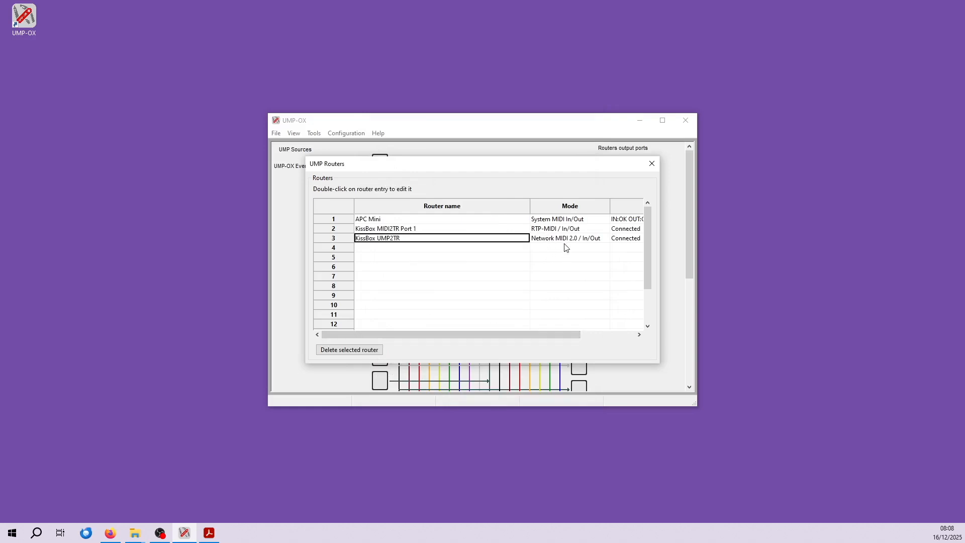
{"action": "left_click_drag", "start_coordinate": [547, 334], "coordinate": [579, 335]}
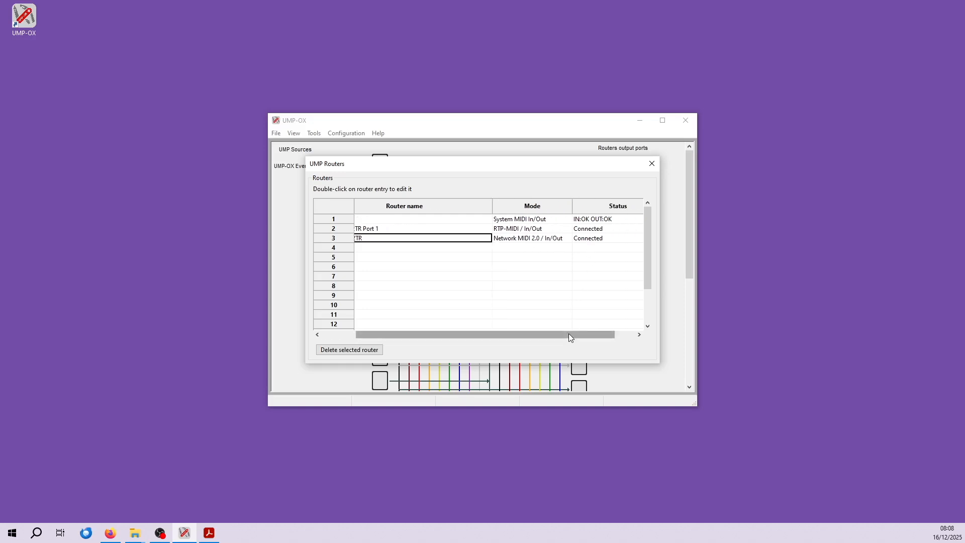
{"action": "left_click_drag", "start_coordinate": [568, 333], "coordinate": [534, 334]}
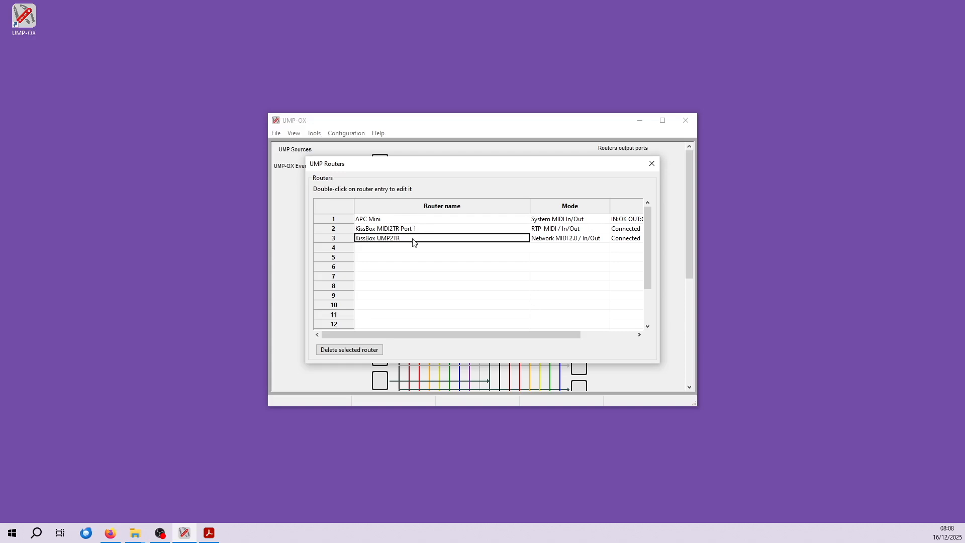
{"action": "left_click", "coordinate": [651, 164]}
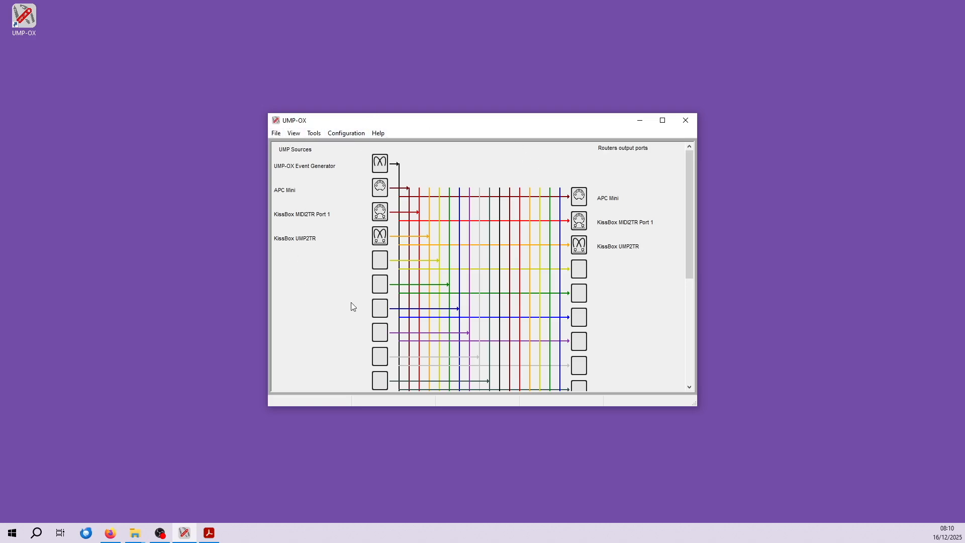
Step: Save the current setup as a profile named My First UMP-OX Configuration
{"action": "left_click", "coordinate": [277, 133]}
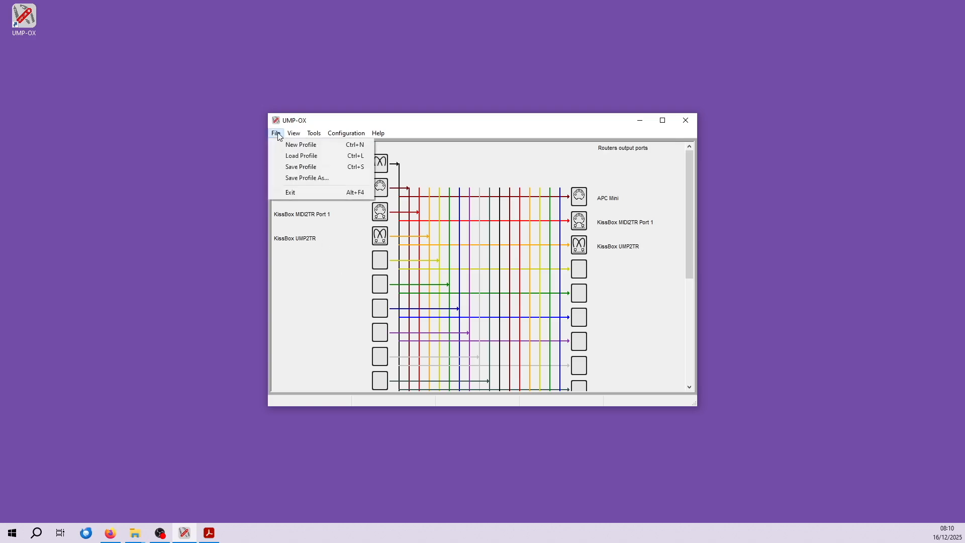
{"action": "left_click", "coordinate": [292, 171]}
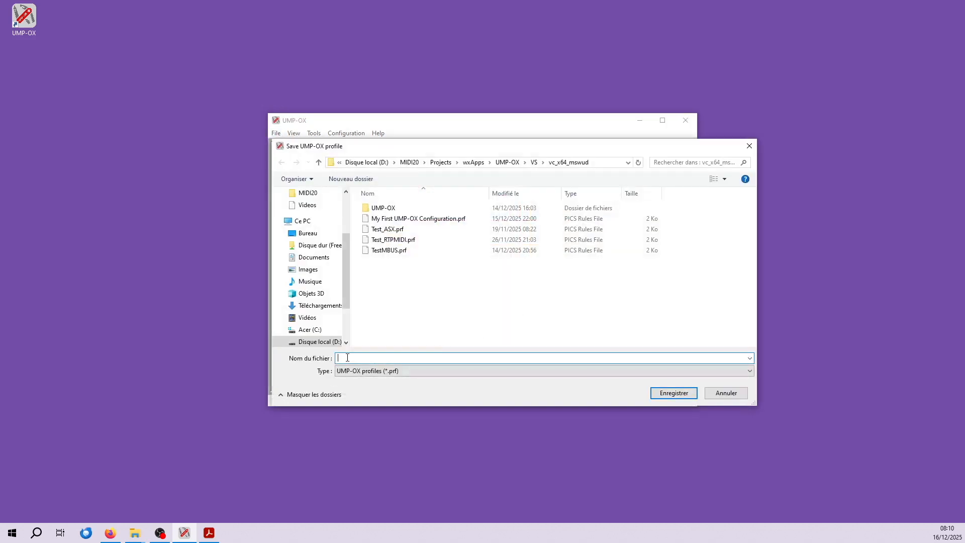
{"action": "type", "text": "My First "}
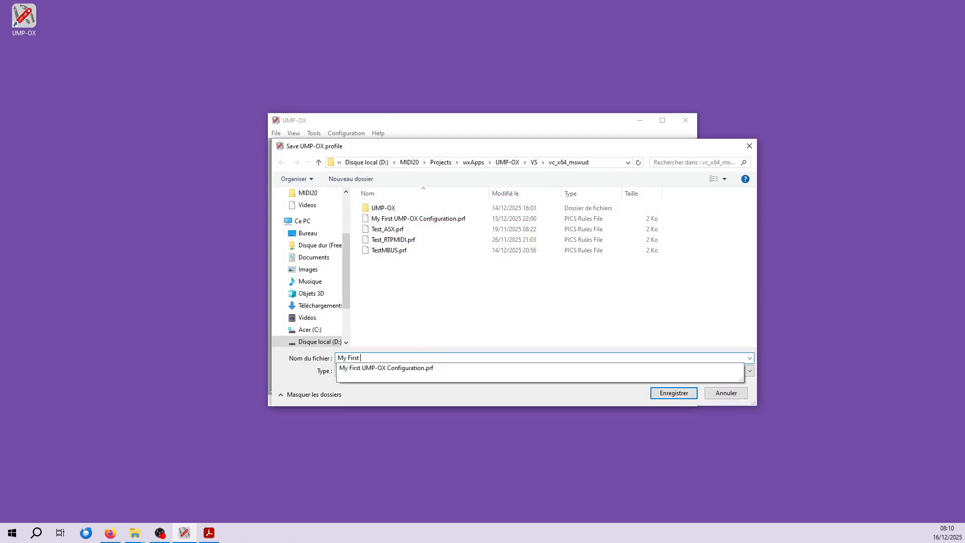
{"action": "type", "text": "0"}
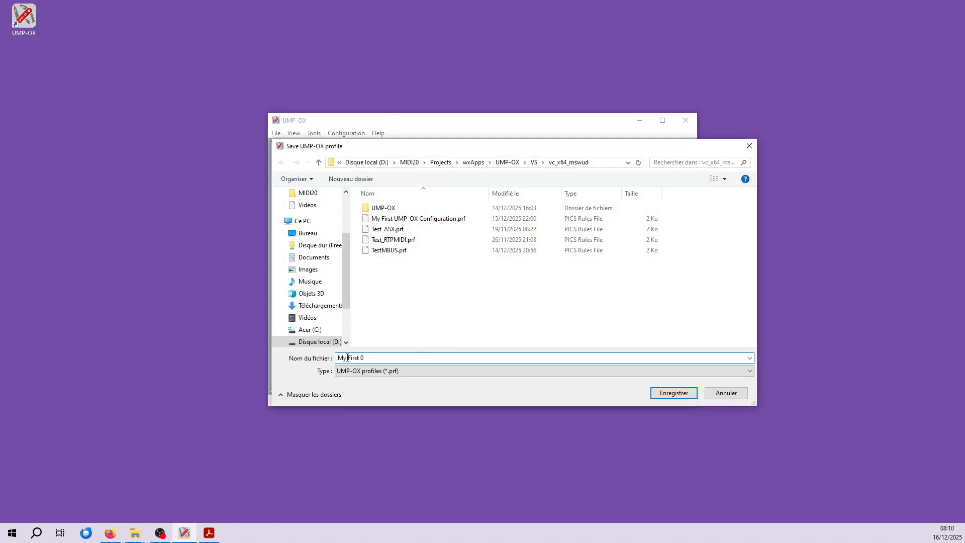
{"action": "key", "text": "BackSpace"}
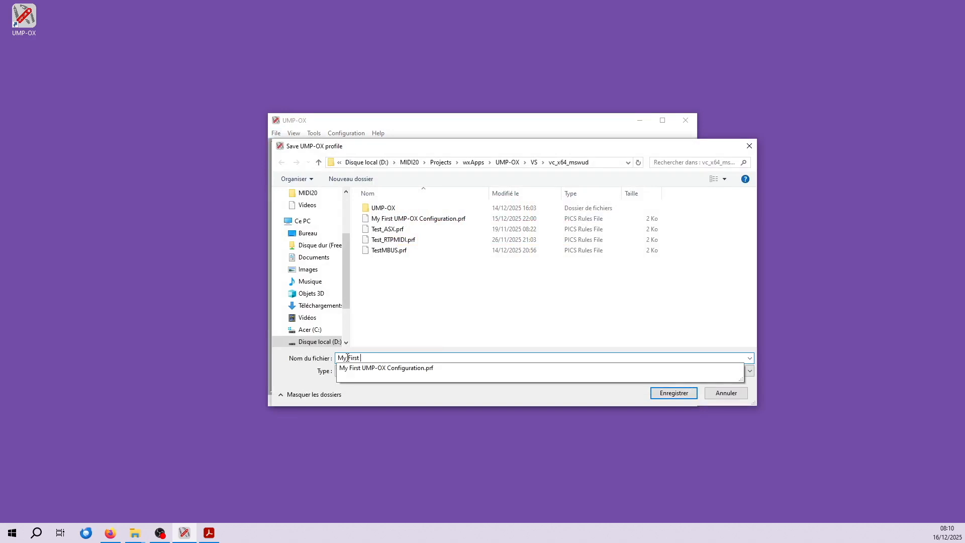
{"action": "key", "text": "Down"}
{"action": "key", "text": "Return"}
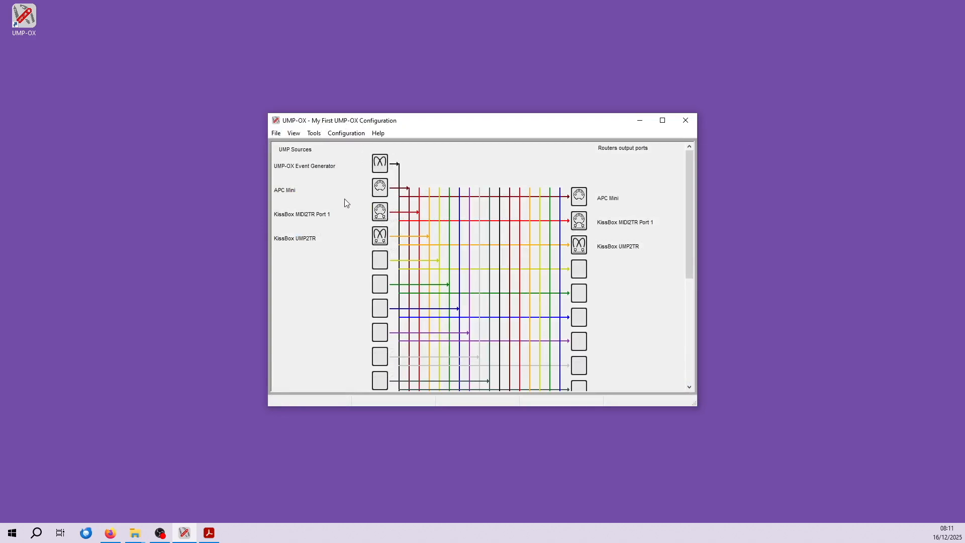
Step: Close UMP-OX and relaunch it from the desktop so it loads the saved profile
{"action": "left_click", "coordinate": [692, 124]}
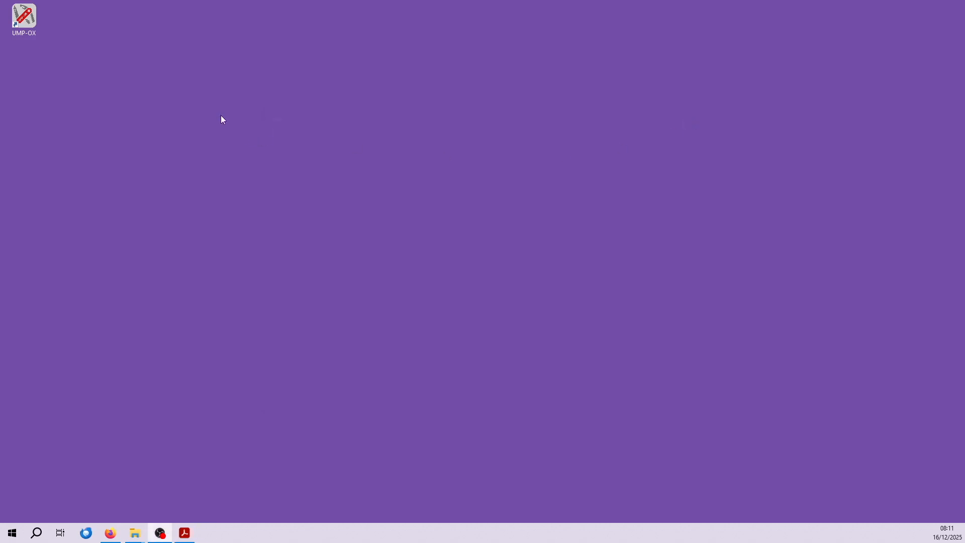
{"action": "left_click", "coordinate": [23, 18]}
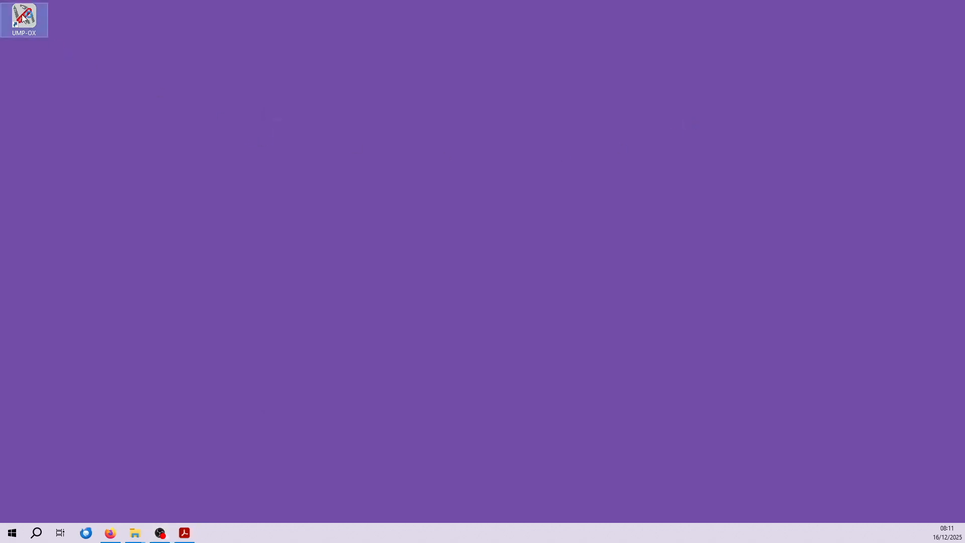
{"action": "double_click", "coordinate": [23, 19]}
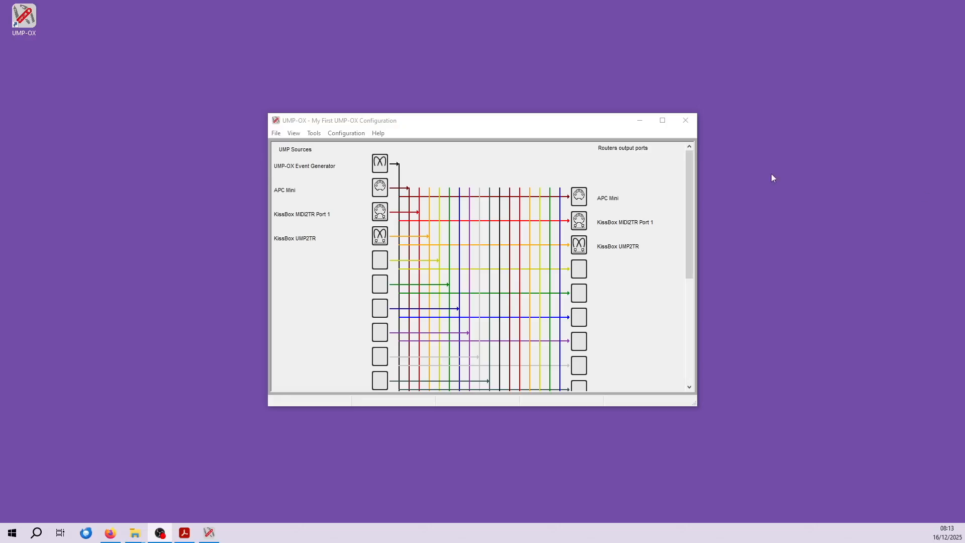
Step: Open the Input Monitor to display incoming UMP events from the connected sources
{"action": "left_click", "coordinate": [449, 117]}
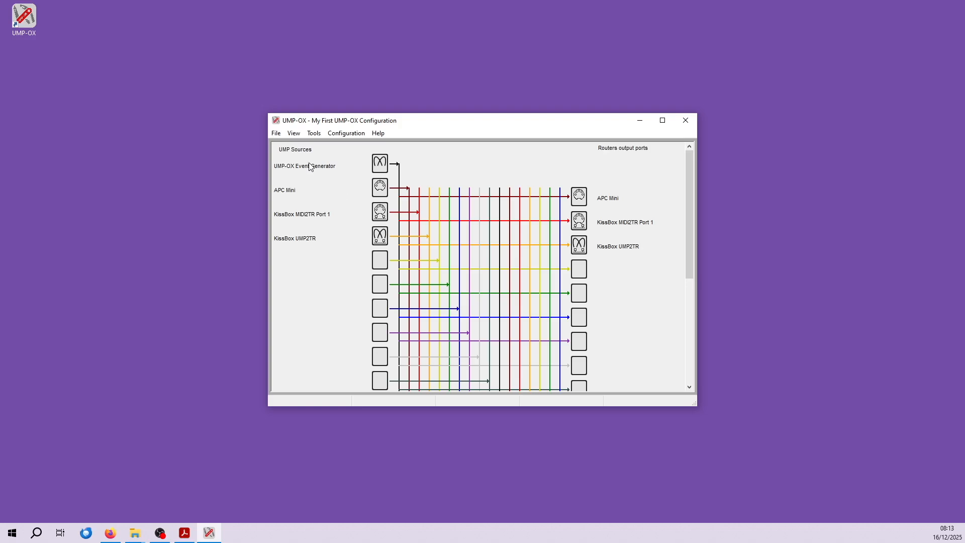
{"action": "left_click", "coordinate": [294, 134]}
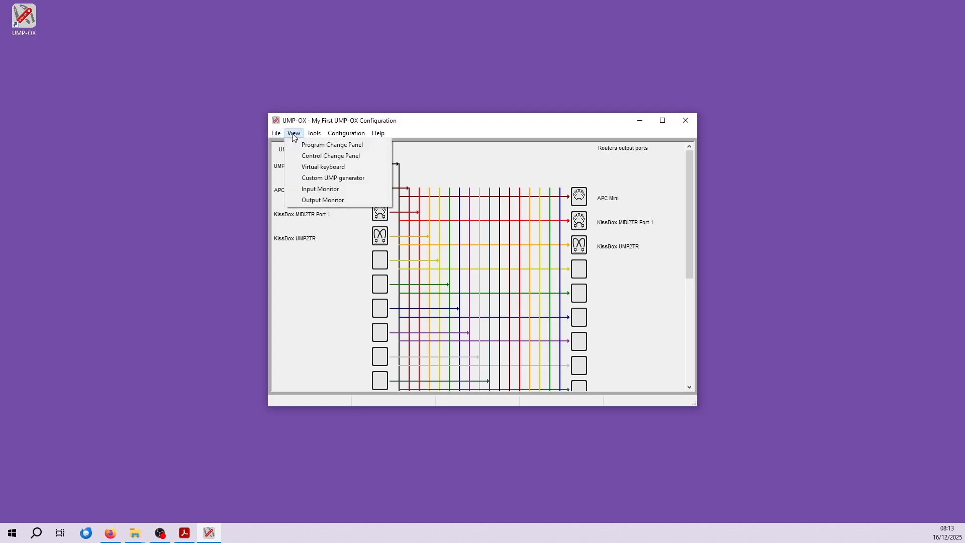
{"action": "left_click", "coordinate": [310, 190]}
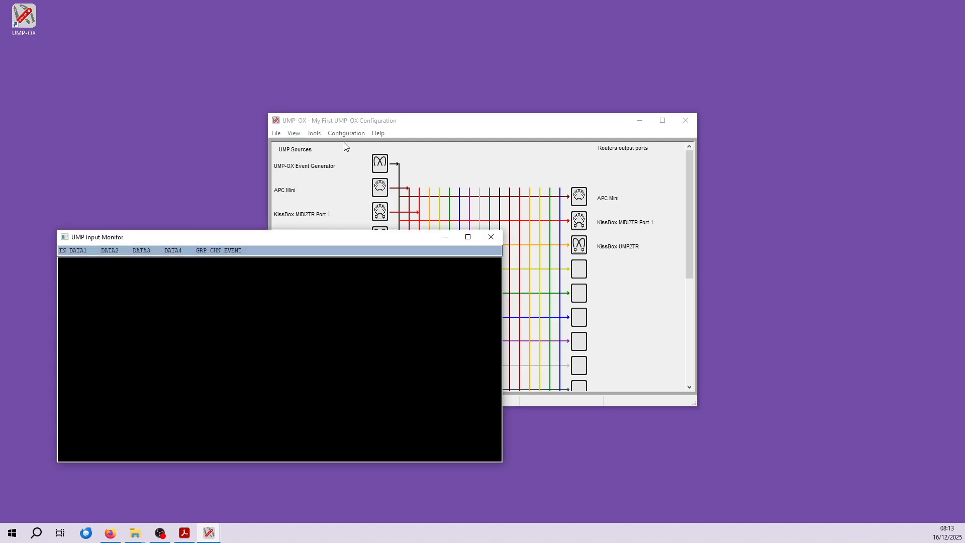
{"action": "left_click", "coordinate": [291, 133]}
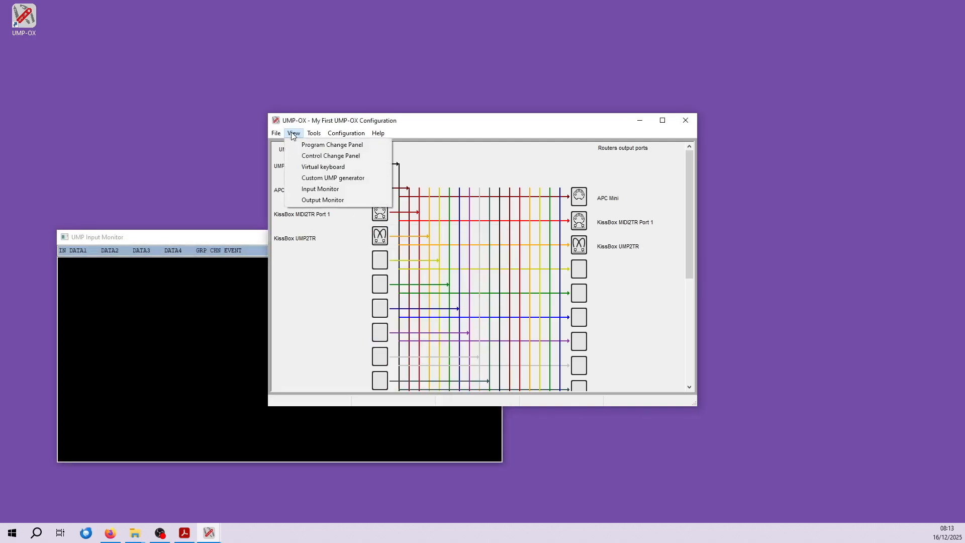
{"action": "left_click", "coordinate": [309, 190]}
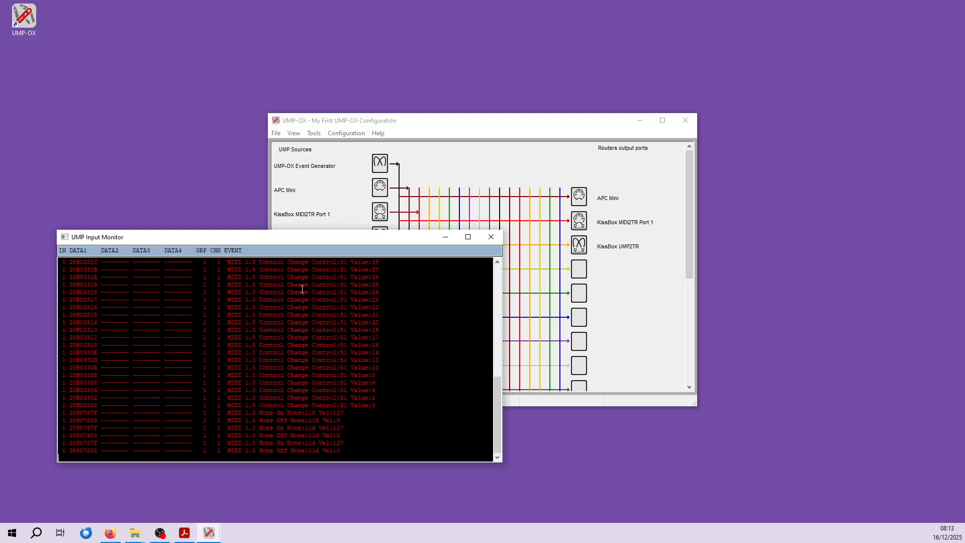
Step: Examine the logged events in the Input Monitor, highlight B0331C in the first visible DATA1 entry, and reposition the monitor
{"action": "left_click_drag", "start_coordinate": [290, 240], "coordinate": [472, 269]}
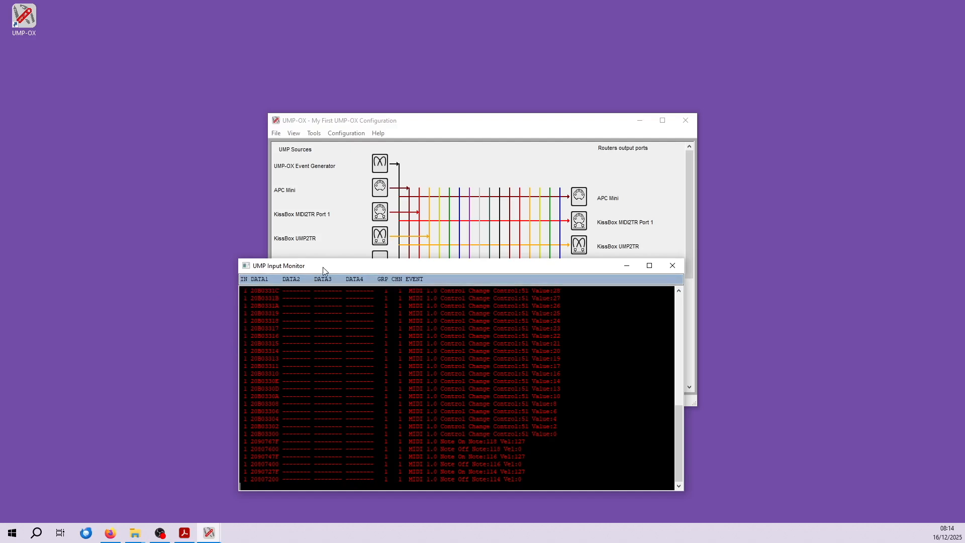
{"action": "left_click_drag", "start_coordinate": [323, 266], "coordinate": [301, 277]}
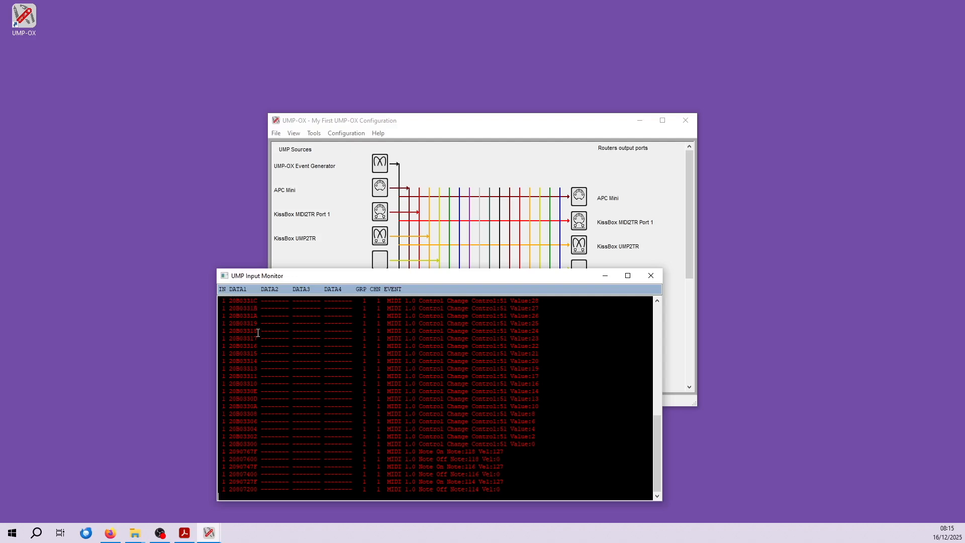
{"action": "left_click_drag", "start_coordinate": [239, 300], "coordinate": [258, 300]}
{"action": "left_click_drag", "start_coordinate": [336, 279], "coordinate": [153, 258]}
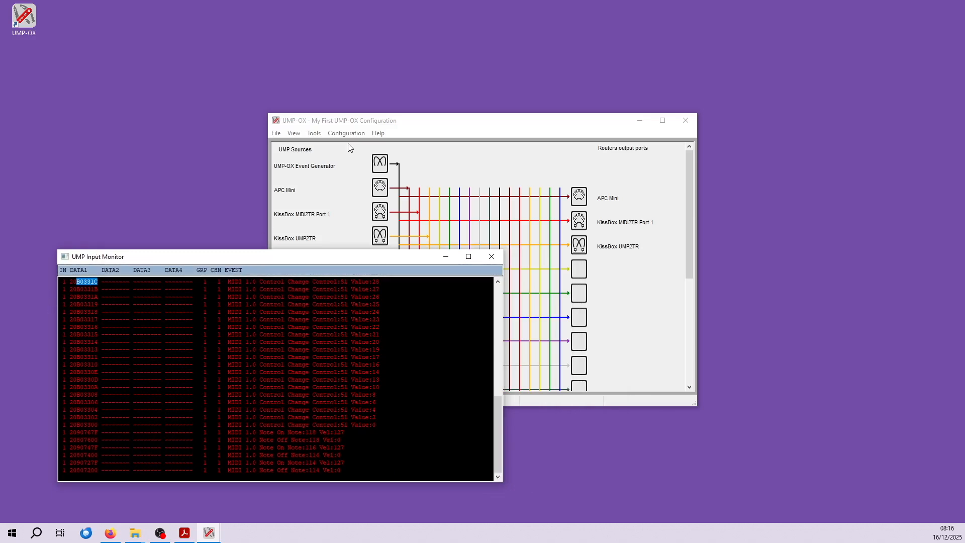
Step: Open the Output Monitor and arrange it beside the Input Monitor, with the main routing window above them
{"action": "left_click", "coordinate": [290, 134]}
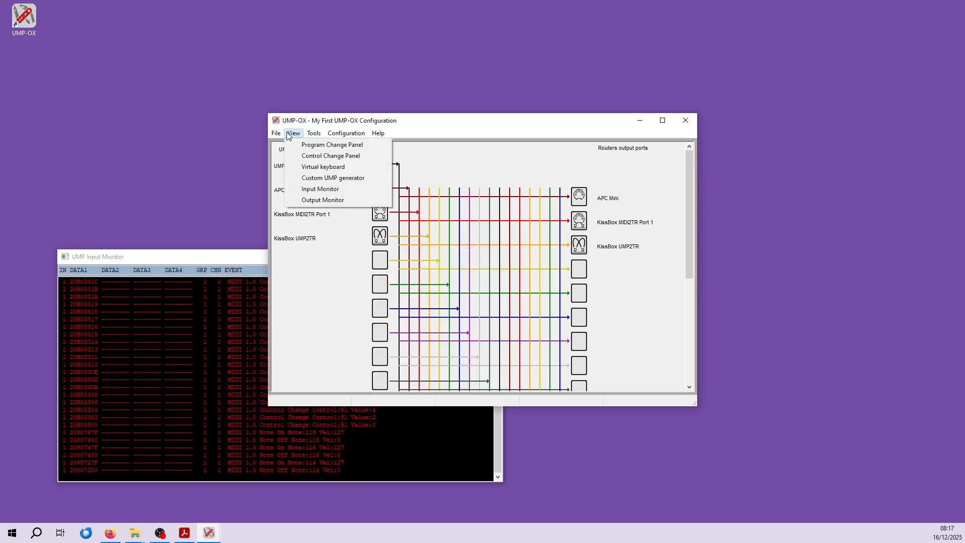
{"action": "left_click", "coordinate": [310, 201]}
{"action": "left_click_drag", "start_coordinate": [243, 64], "coordinate": [690, 265]}
{"action": "left_click_drag", "start_coordinate": [432, 120], "coordinate": [301, 46]}
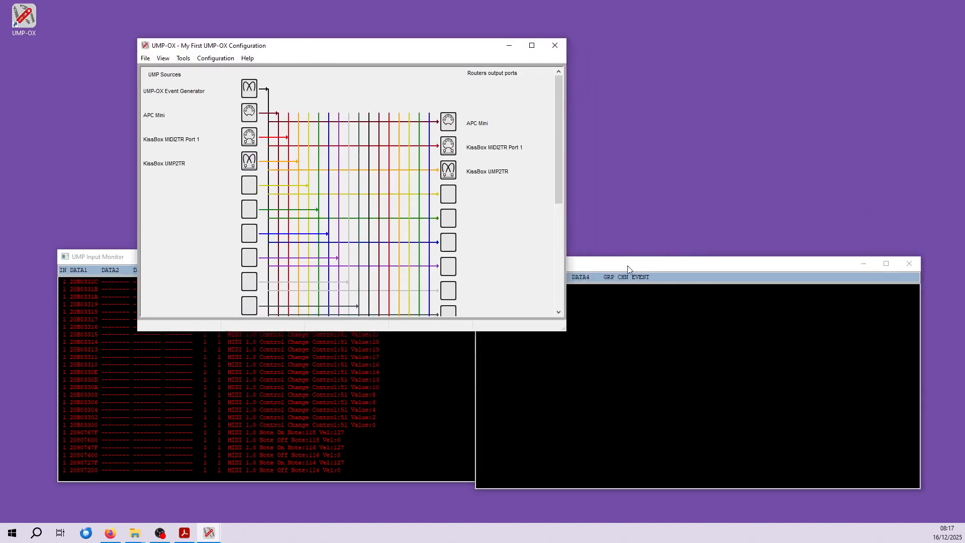
{"action": "left_click", "coordinate": [627, 265]}
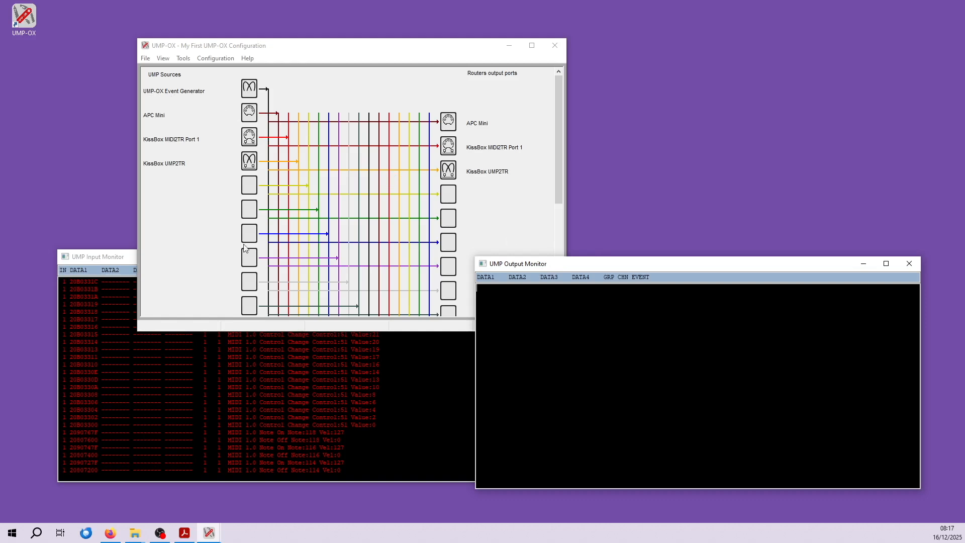
{"action": "left_click", "coordinate": [103, 256]}
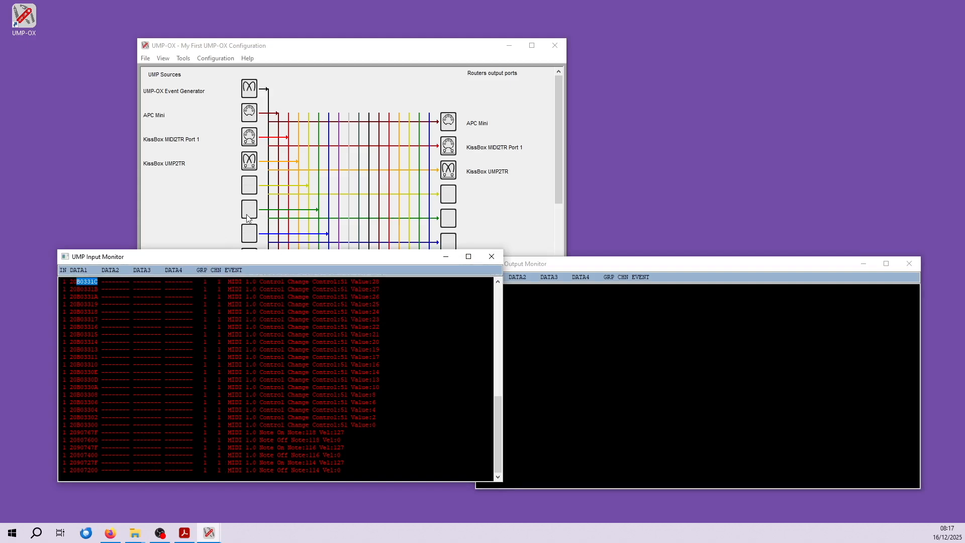
{"action": "left_click", "coordinate": [595, 263]}
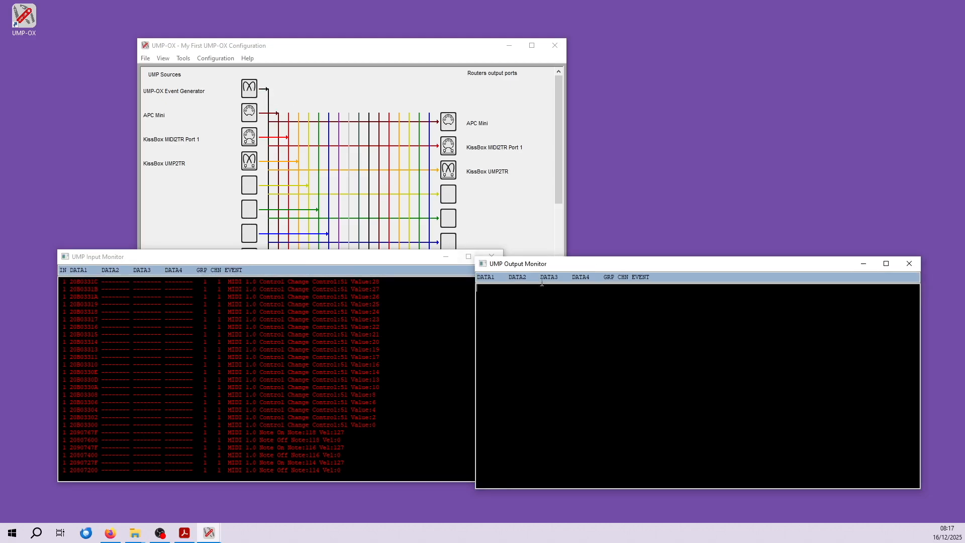
{"action": "left_click_drag", "start_coordinate": [544, 266], "coordinate": [576, 264]}
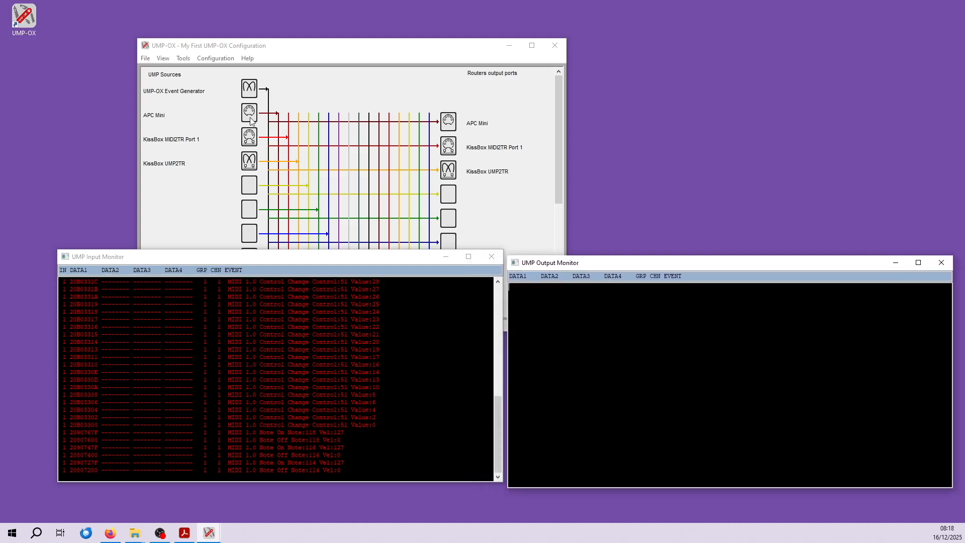
Step: Open the Virtual keyboard and place it above the Output Monitor
{"action": "left_click", "coordinate": [166, 61]}
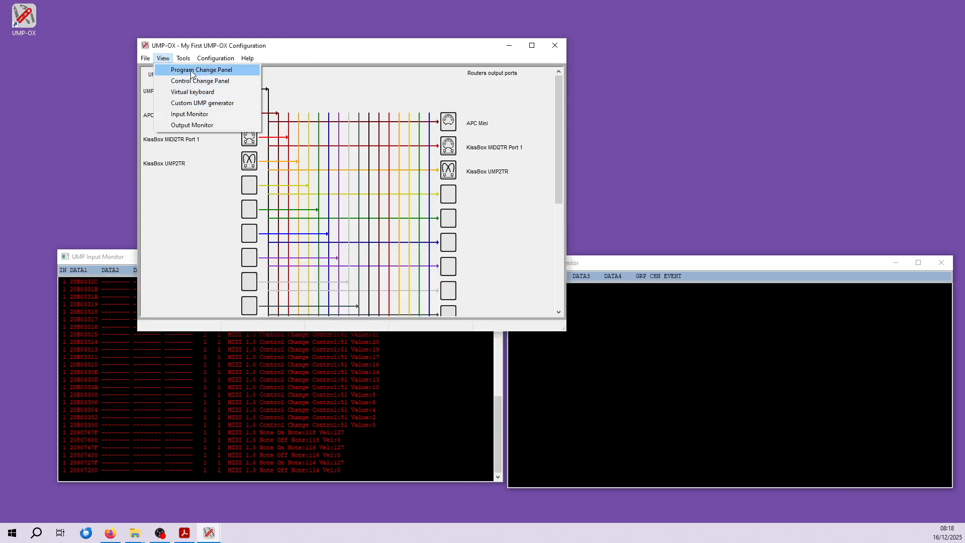
{"action": "left_click", "coordinate": [193, 92]}
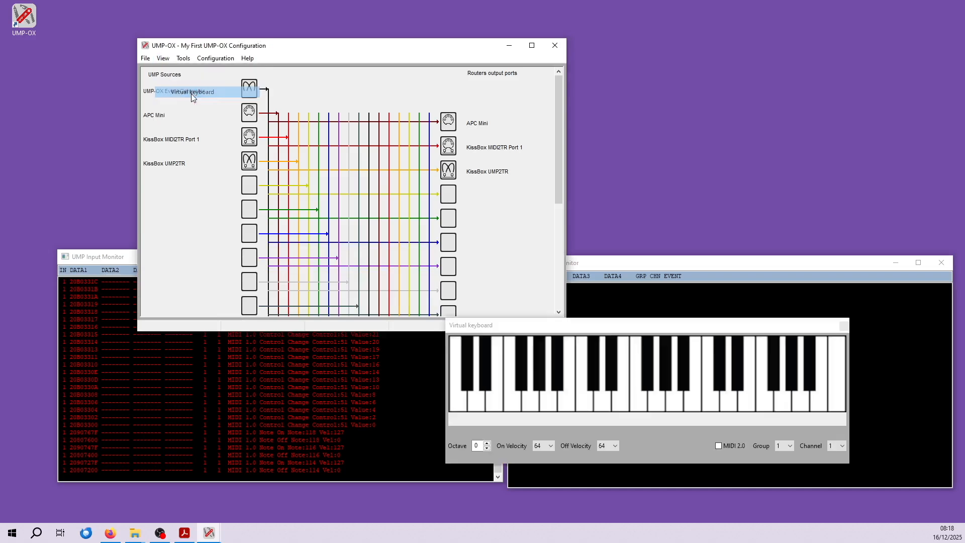
{"action": "left_click_drag", "start_coordinate": [595, 332], "coordinate": [634, 96]}
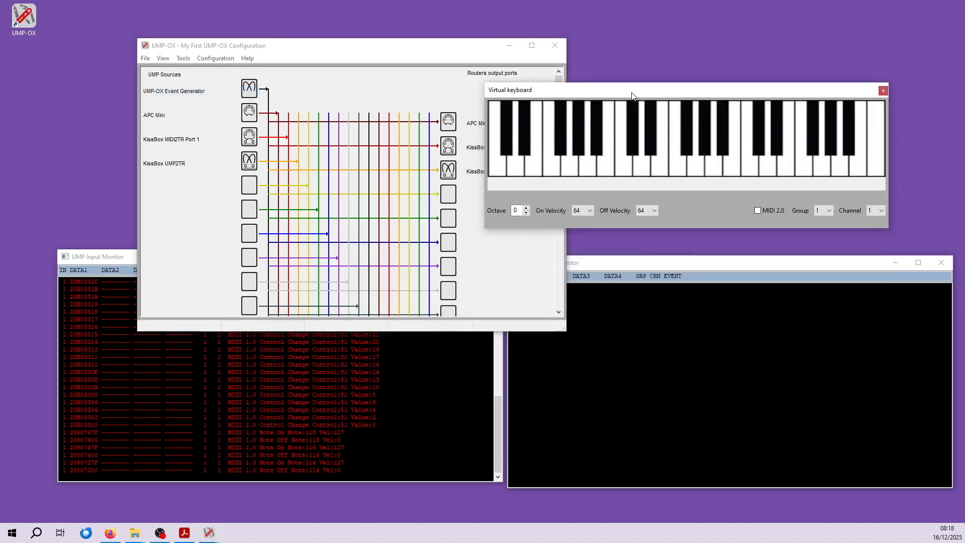
Step: Play MIDI 1.0 notes 35, 40, 43, 50, 55, 48, 41 and 33 on the virtual keyboard
{"action": "left_click", "coordinate": [611, 167]}
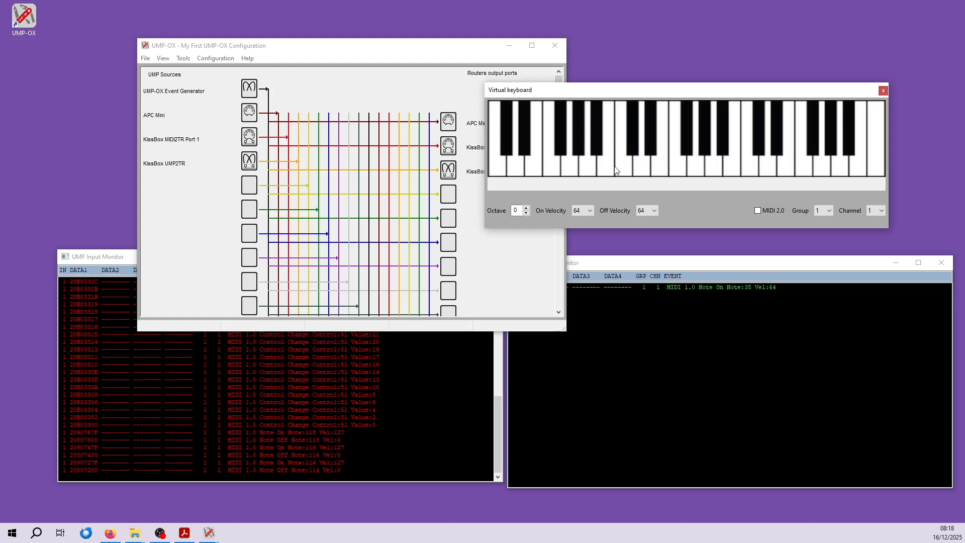
{"action": "left_click", "coordinate": [658, 168]}
{"action": "left_click", "coordinate": [701, 169]}
{"action": "left_click", "coordinate": [768, 168]}
{"action": "left_click", "coordinate": [823, 168]}
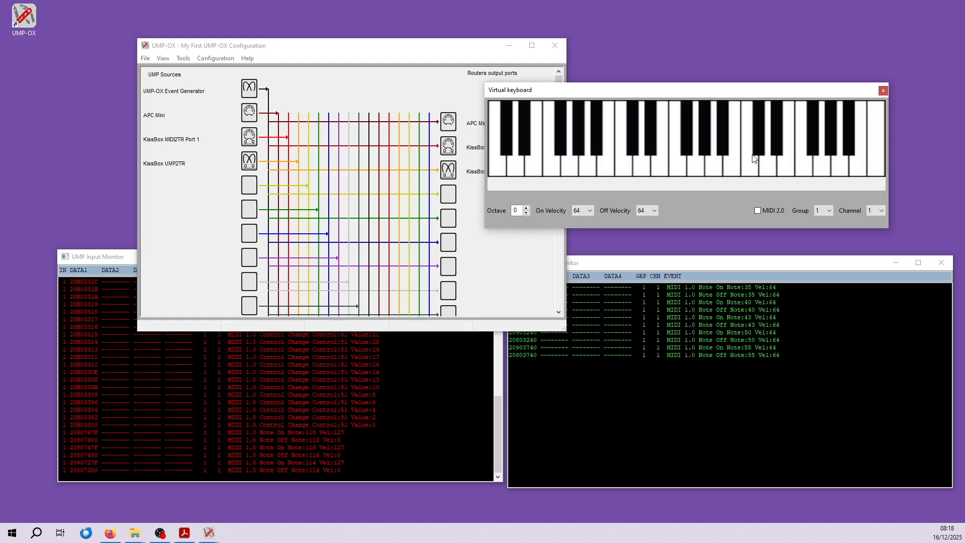
{"action": "left_click", "coordinate": [750, 168]}
{"action": "left_click", "coordinate": [679, 168]}
{"action": "left_click", "coordinate": [588, 167]}
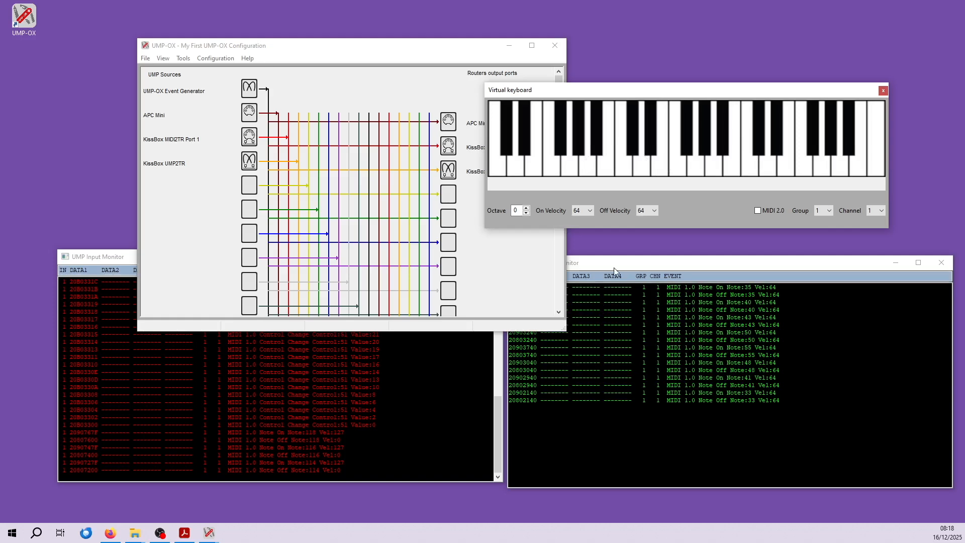
Step: Move the main window clear of the virtual keyboard and Output Monitor, and play a few more MIDI 1.0 notes
{"action": "left_click_drag", "start_coordinate": [396, 49], "coordinate": [315, 51]}
{"action": "left_click", "coordinate": [602, 173]}
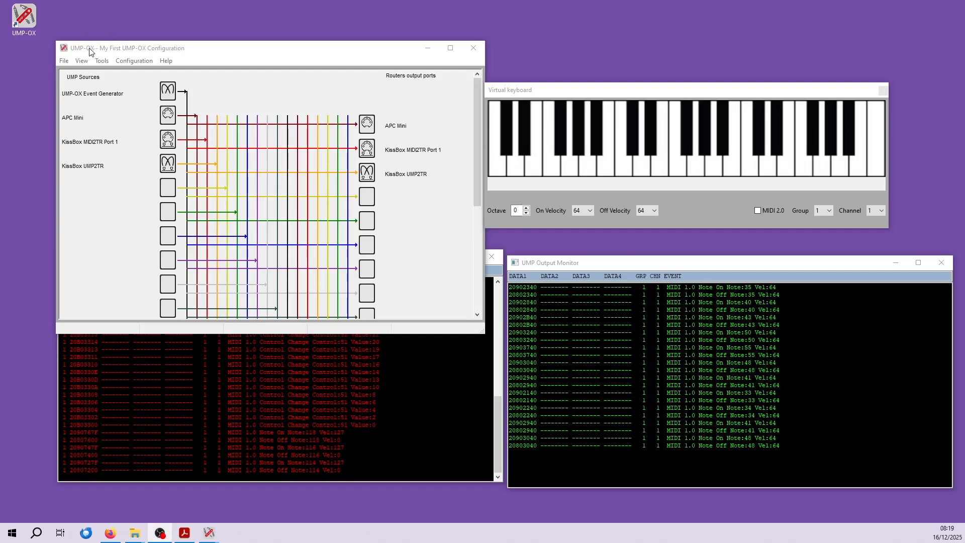
{"action": "left_click", "coordinate": [202, 49]}
{"action": "left_click_drag", "start_coordinate": [201, 48], "coordinate": [183, 30]}
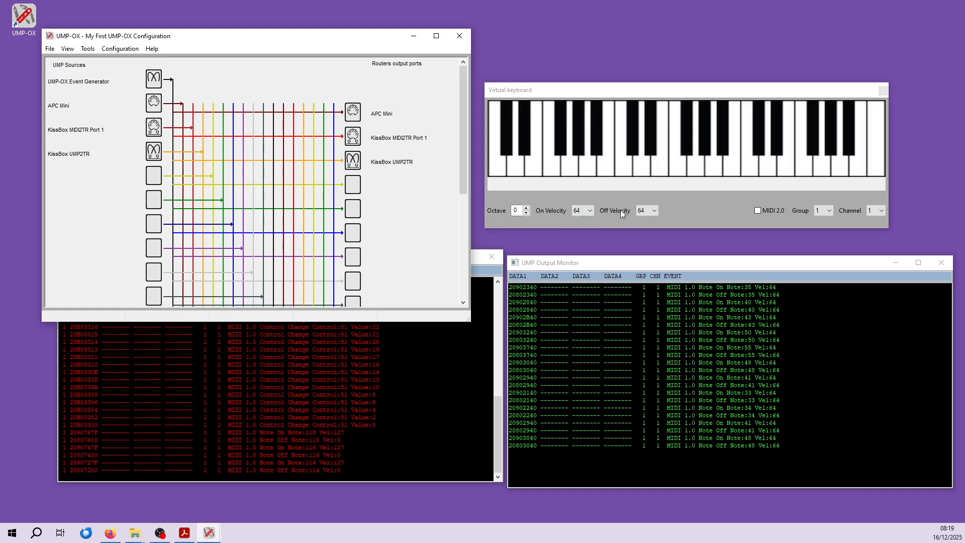
Step: Enable MIDI 2.0 on the virtual keyboard and play notes 36, 47 and 50
{"action": "left_click", "coordinate": [756, 211]}
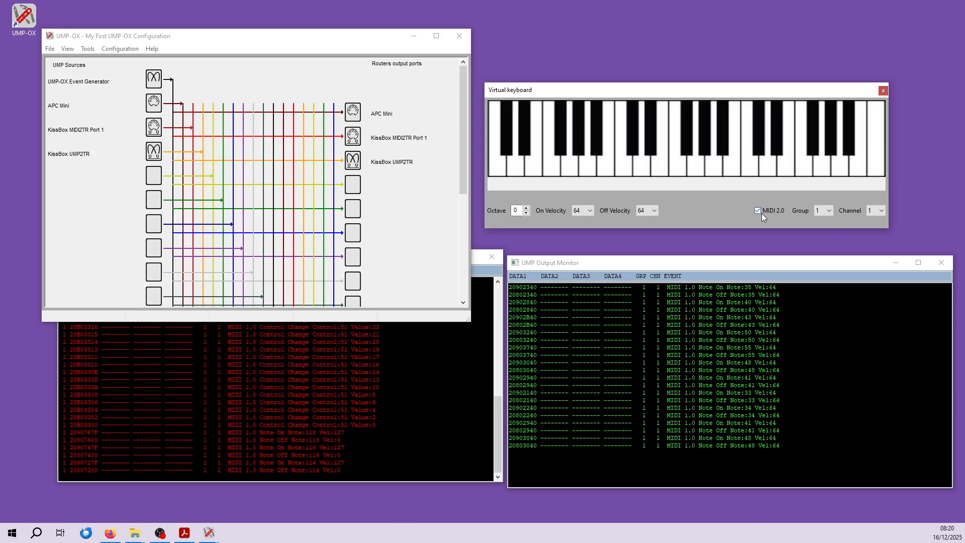
{"action": "left_click", "coordinate": [632, 169]}
{"action": "left_click", "coordinate": [733, 166]}
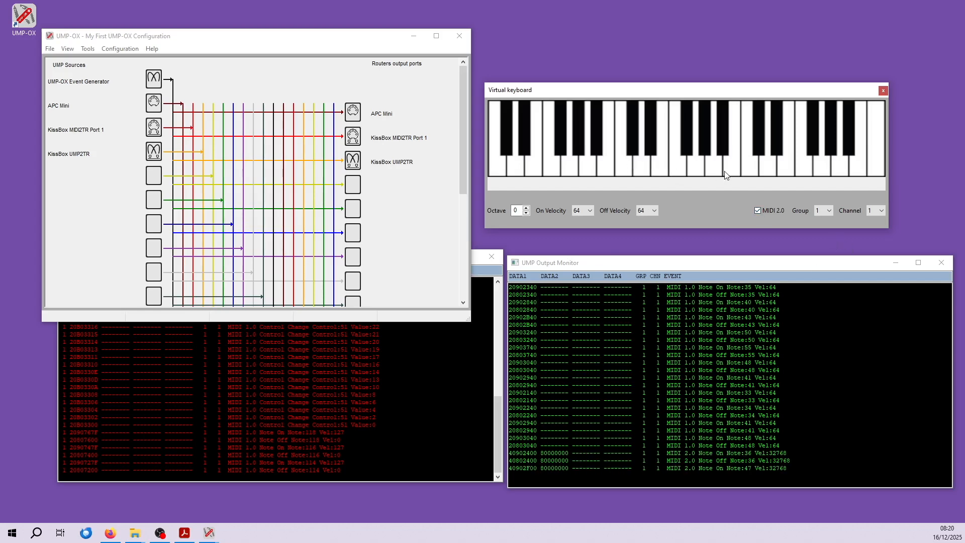
{"action": "left_click", "coordinate": [761, 162]}
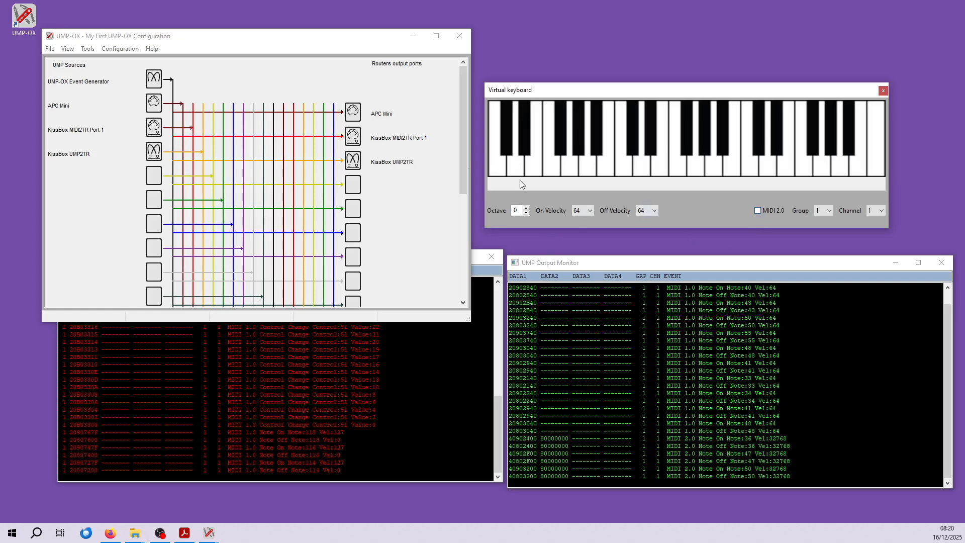
Step: Open the Program Change panel and place it over the lower part of the main window
{"action": "left_click", "coordinate": [68, 48]}
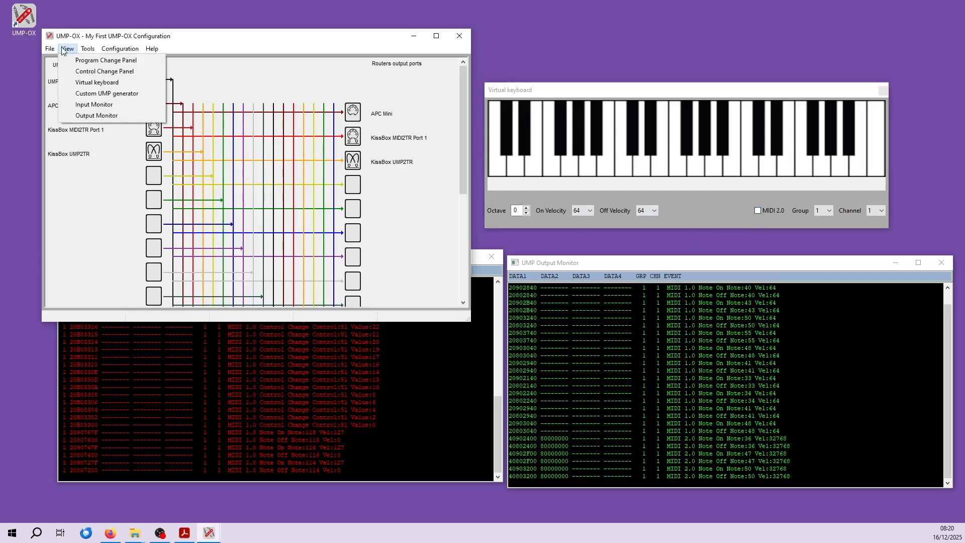
{"action": "left_click", "coordinate": [124, 62]}
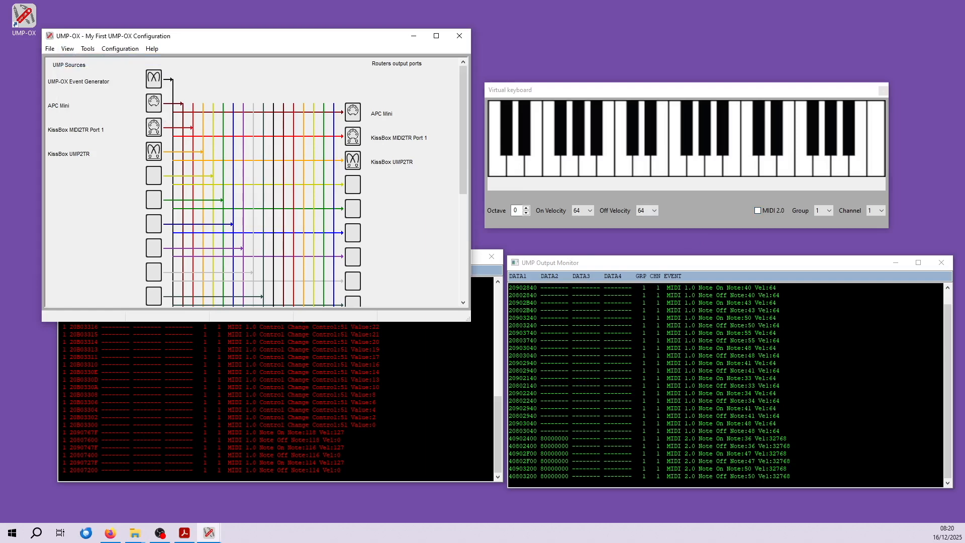
{"action": "left_click_drag", "start_coordinate": [331, 135], "coordinate": [219, 227]}
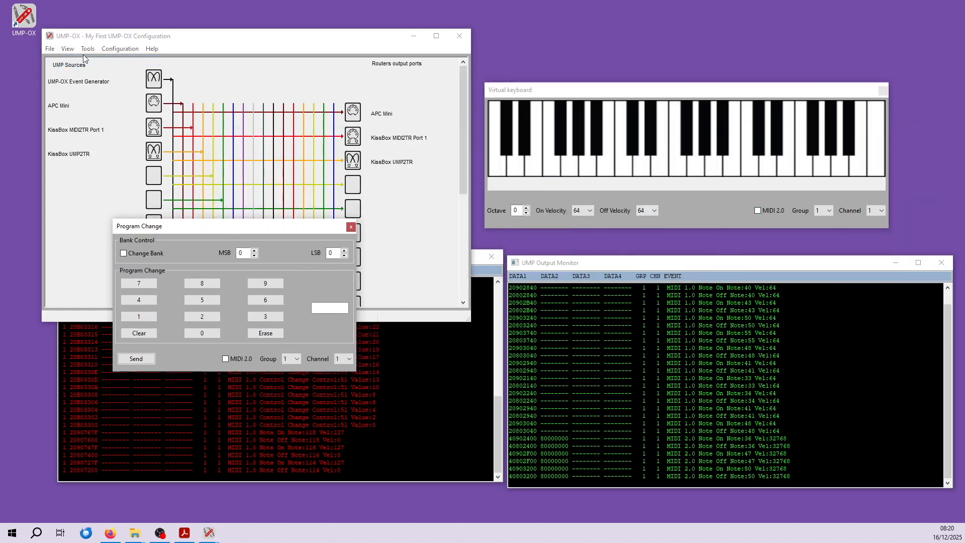
{"action": "left_click", "coordinate": [65, 44]}
{"action": "left_click", "coordinate": [67, 49]}
{"action": "left_click", "coordinate": [68, 48]}
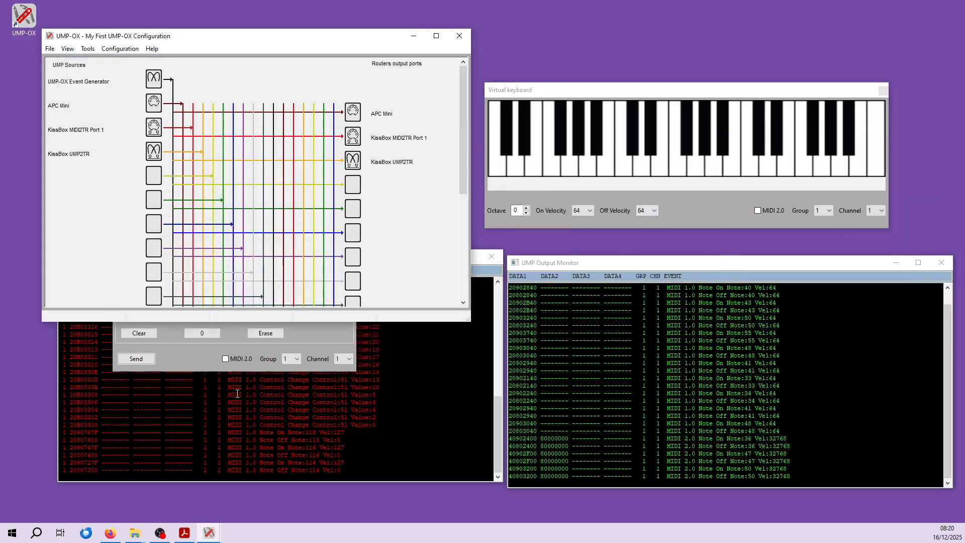
{"action": "left_click", "coordinate": [185, 357]}
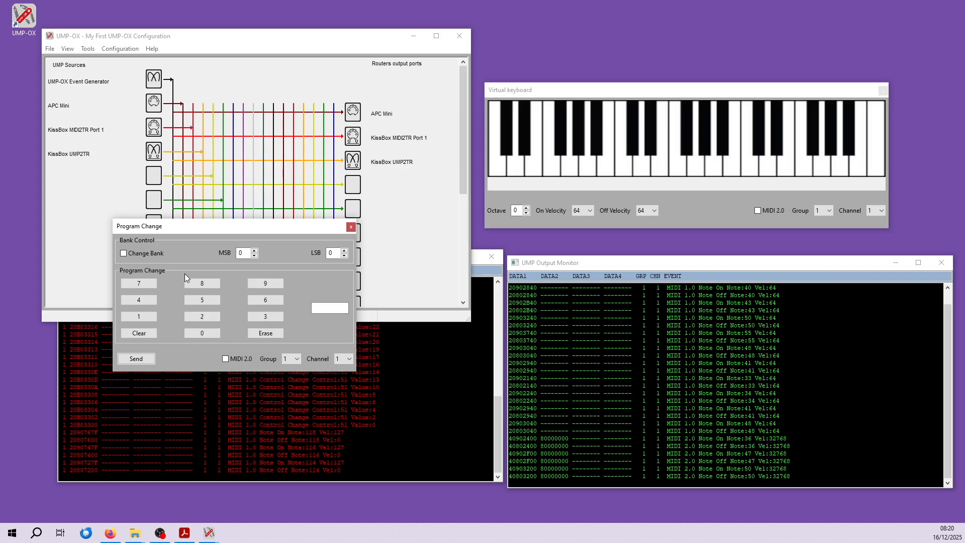
Step: Send a MIDI 1.0 program change for program 21 from the Program Change panel
{"action": "left_click", "coordinate": [201, 315]}
{"action": "left_click", "coordinate": [154, 318]}
{"action": "left_click", "coordinate": [147, 360]}
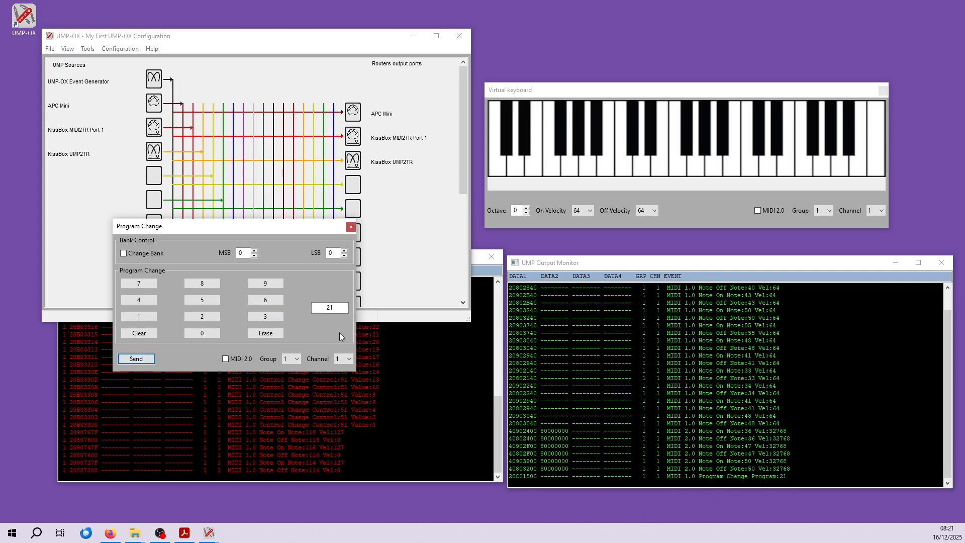
Step: Enable Change Bank and send program 21 with bank MSB 0 and LSB 0, first as MIDI 1.0 and again as MIDI 2.0
{"action": "left_click", "coordinate": [135, 253]}
{"action": "left_click", "coordinate": [141, 360]}
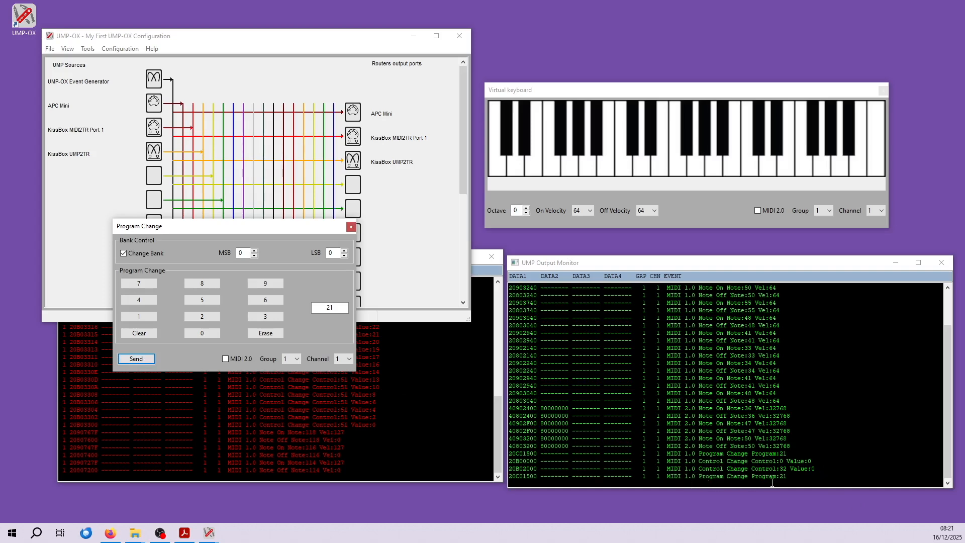
{"action": "left_click", "coordinate": [224, 358]}
{"action": "left_click", "coordinate": [148, 359]}
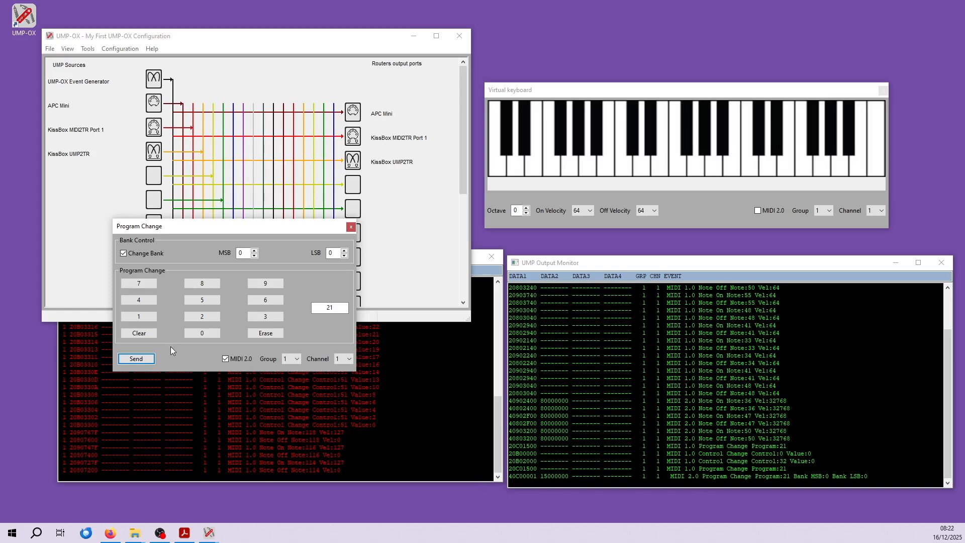
Step: Move the Program Change panel over the virtual keyboard, then open the Control Change panel and place it over the Input Monitor
{"action": "left_click_drag", "start_coordinate": [228, 226], "coordinate": [717, 89]}
{"action": "left_click", "coordinate": [67, 48]}
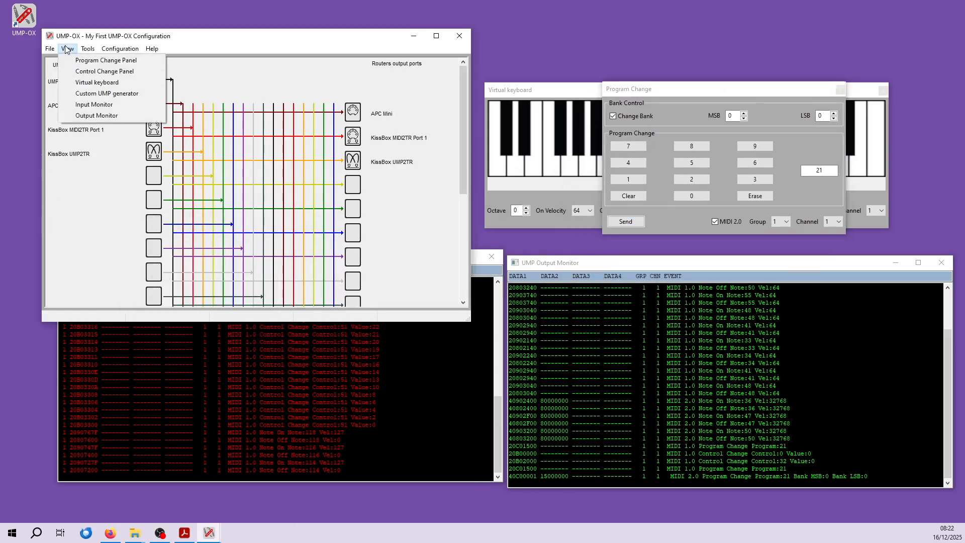
{"action": "left_click", "coordinate": [92, 74]}
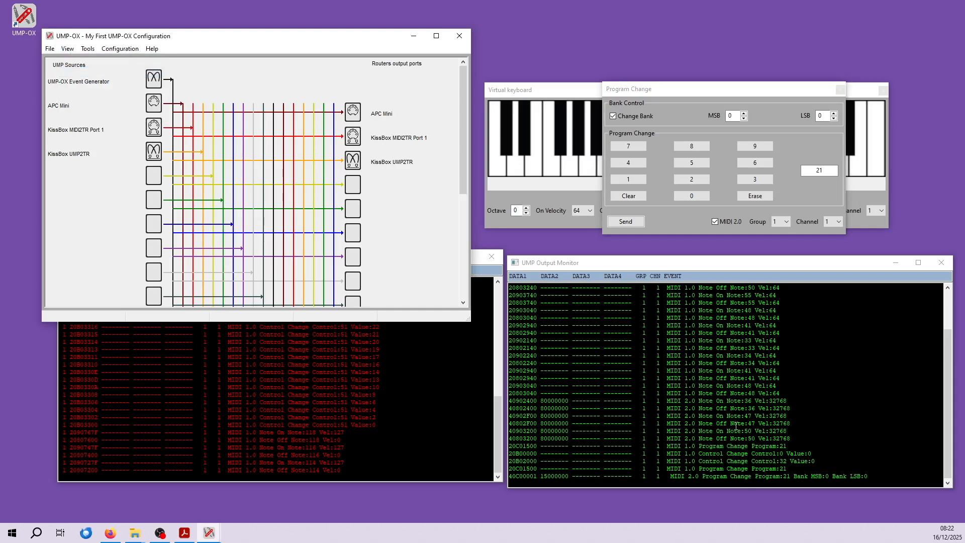
{"action": "left_click_drag", "start_coordinate": [809, 279], "coordinate": [308, 308]}
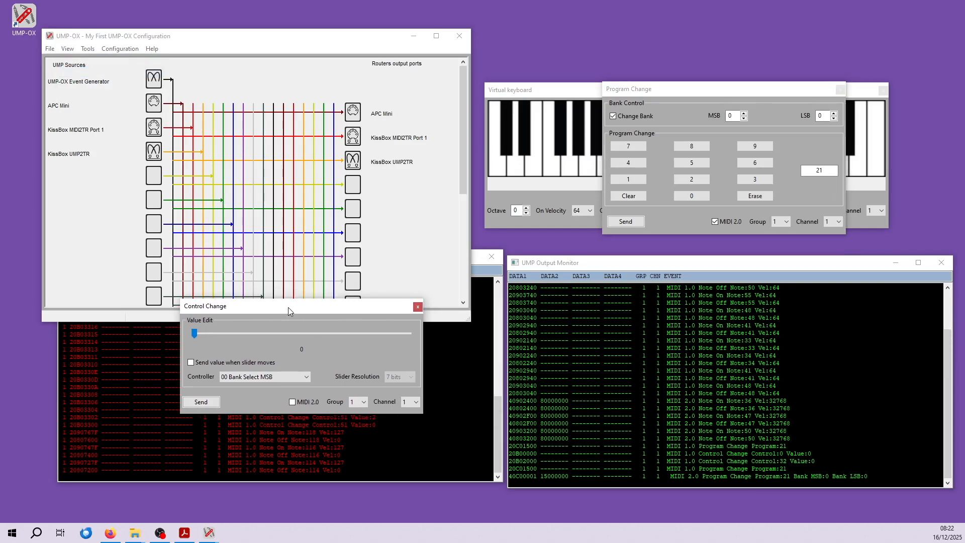
{"action": "left_click_drag", "start_coordinate": [288, 306], "coordinate": [263, 308]}
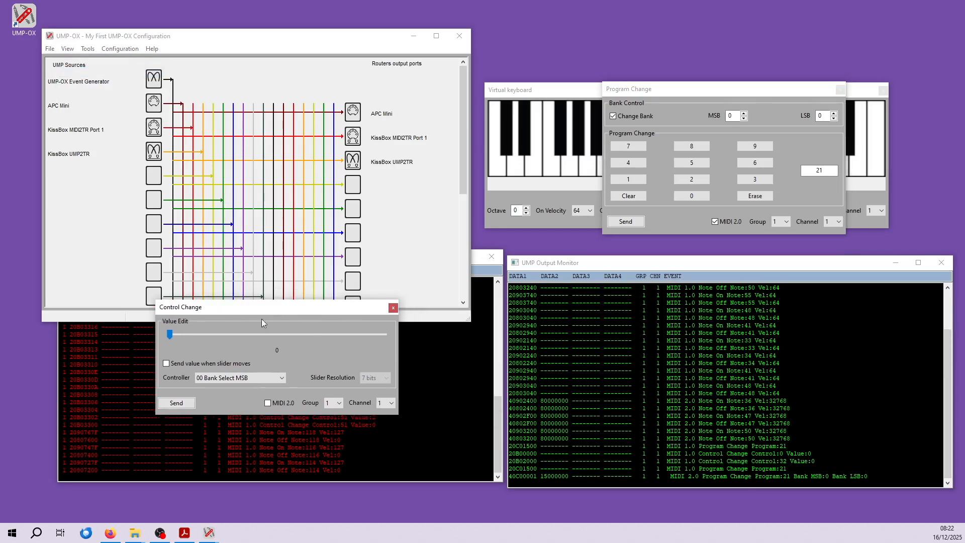
{"action": "left_click_drag", "start_coordinate": [258, 315], "coordinate": [254, 322]}
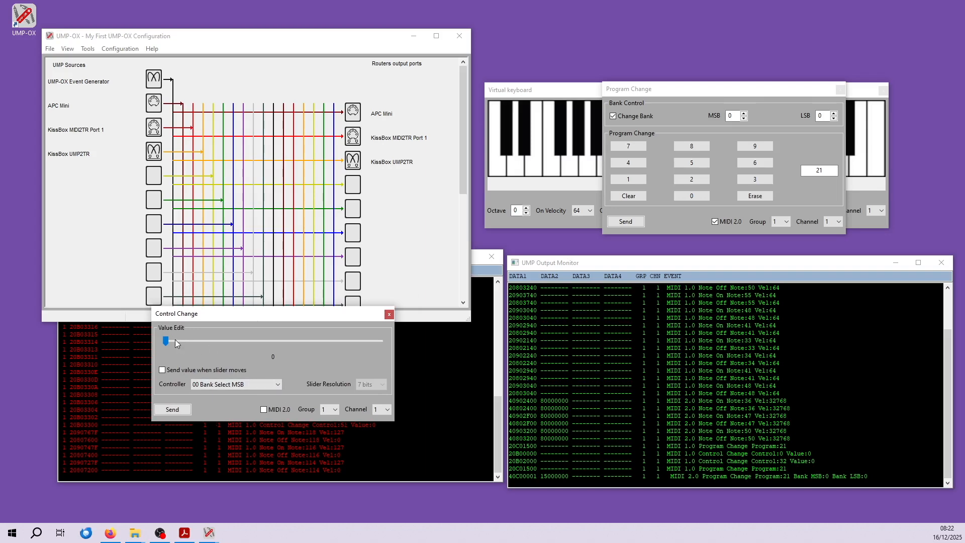
Step: Enable sending values while the slider moves, and sweep controller 00 Bank Select MSB to 8 and controller 16 GP Slider 1 to 17
{"action": "left_click", "coordinate": [162, 370]}
{"action": "left_click_drag", "start_coordinate": [165, 338], "coordinate": [179, 339]}
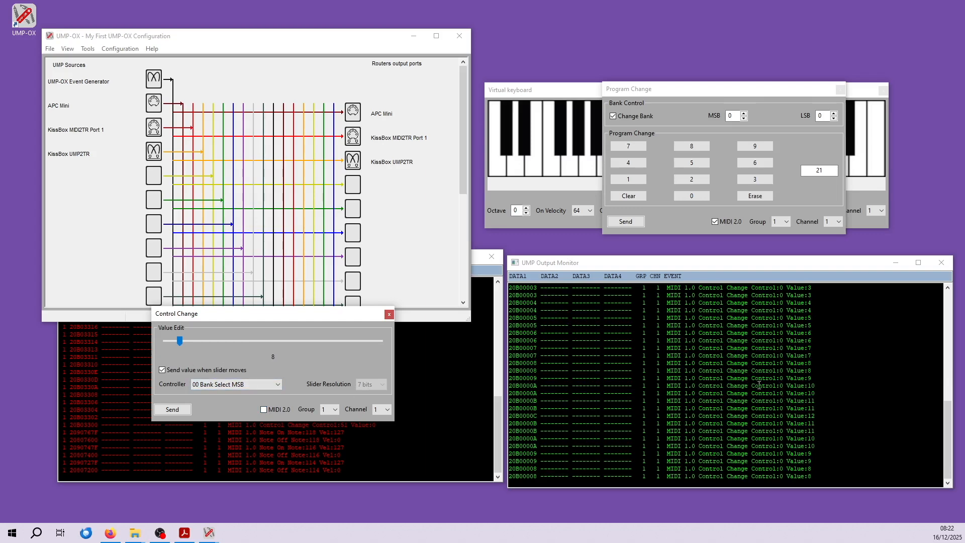
{"action": "left_click", "coordinate": [278, 385]}
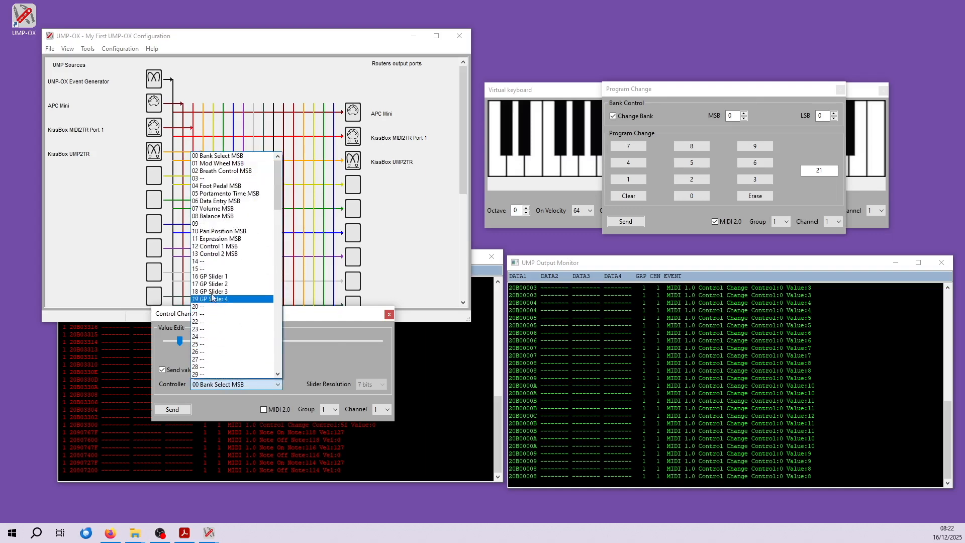
{"action": "left_click", "coordinate": [210, 276]}
{"action": "left_click_drag", "start_coordinate": [179, 341], "coordinate": [197, 341]}
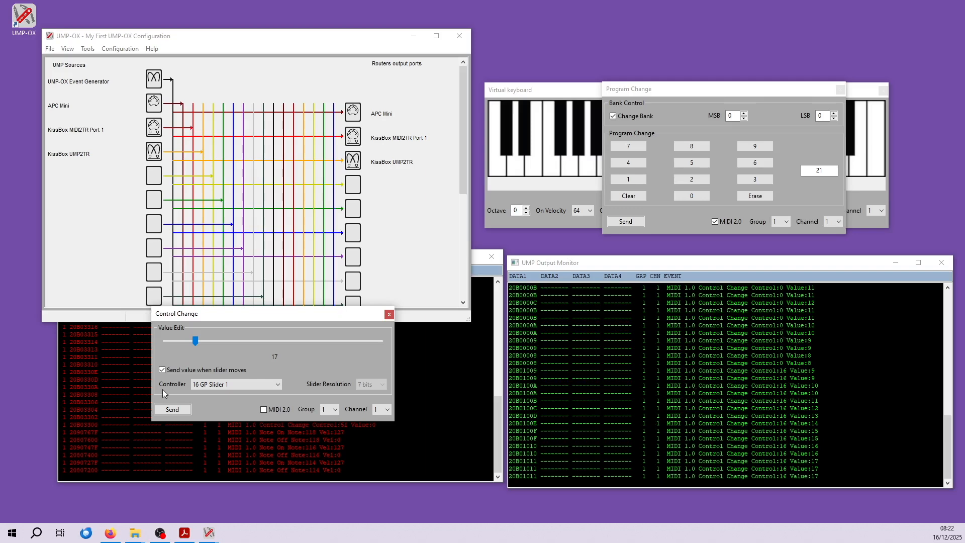
{"action": "left_click", "coordinate": [278, 409]}
{"action": "left_click", "coordinate": [372, 385]}
{"action": "left_click_drag", "start_coordinate": [195, 340], "coordinate": [209, 345]}
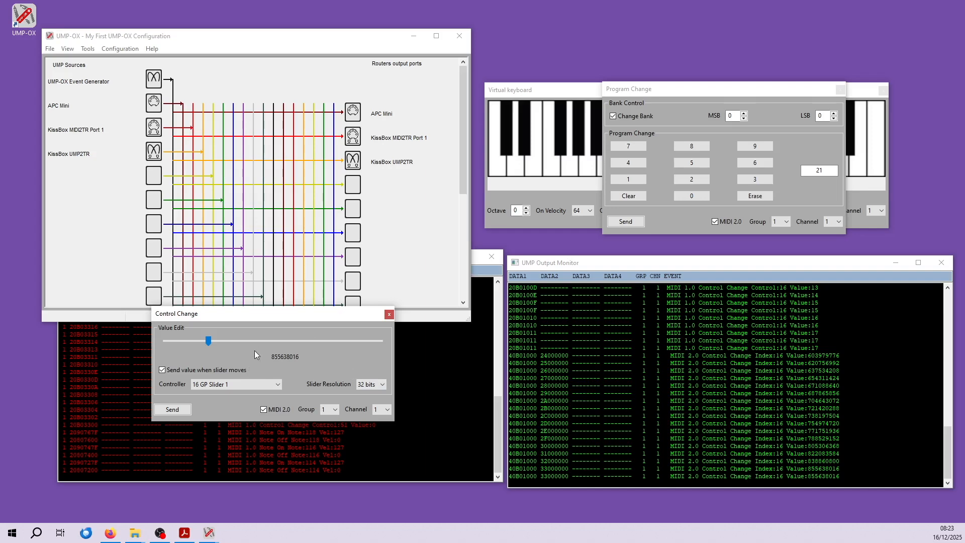
{"action": "left_click_drag", "start_coordinate": [212, 341], "coordinate": [282, 341]}
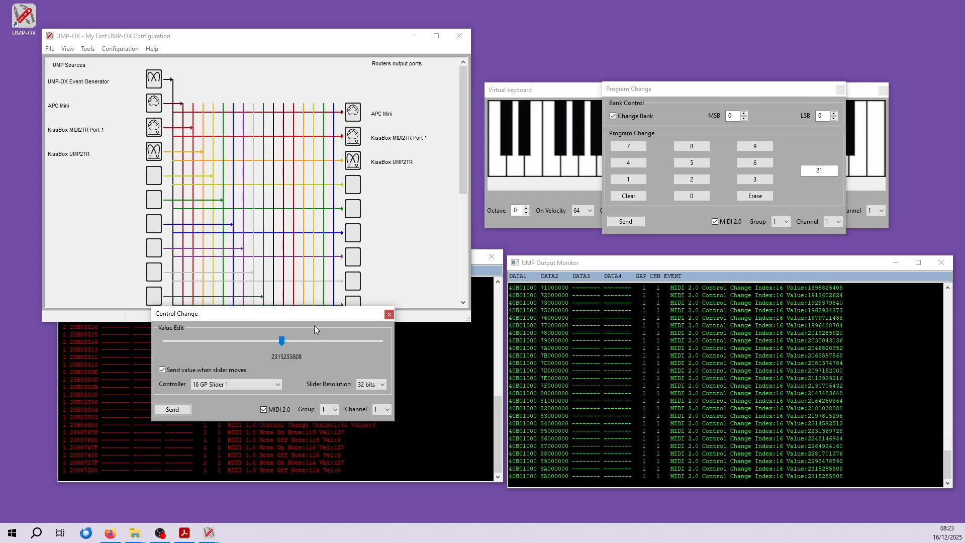
Step: Move the Control Change panel above the virtual keyboard, then open the Custom UMP generator and place it between the two monitors
{"action": "left_click_drag", "start_coordinate": [299, 312], "coordinate": [677, 29]}
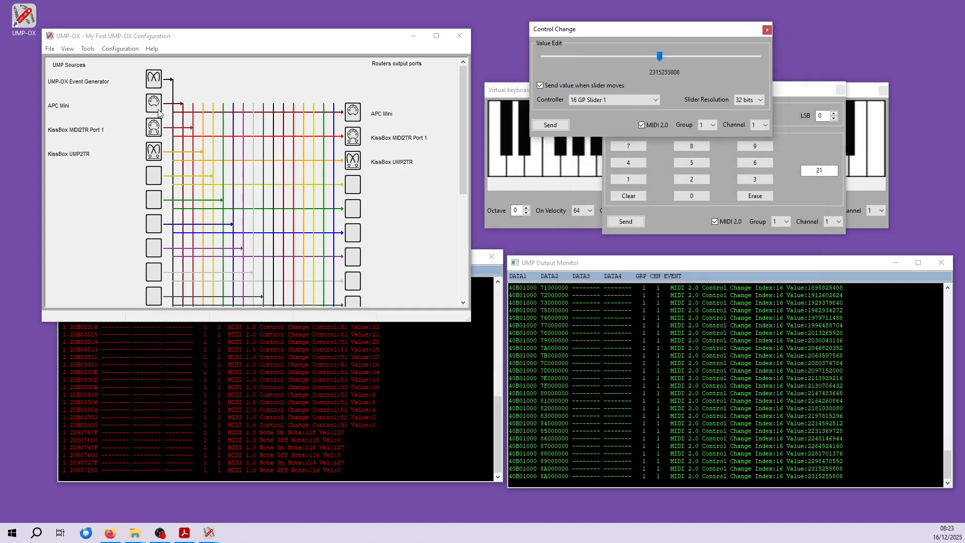
{"action": "left_click", "coordinate": [67, 49]}
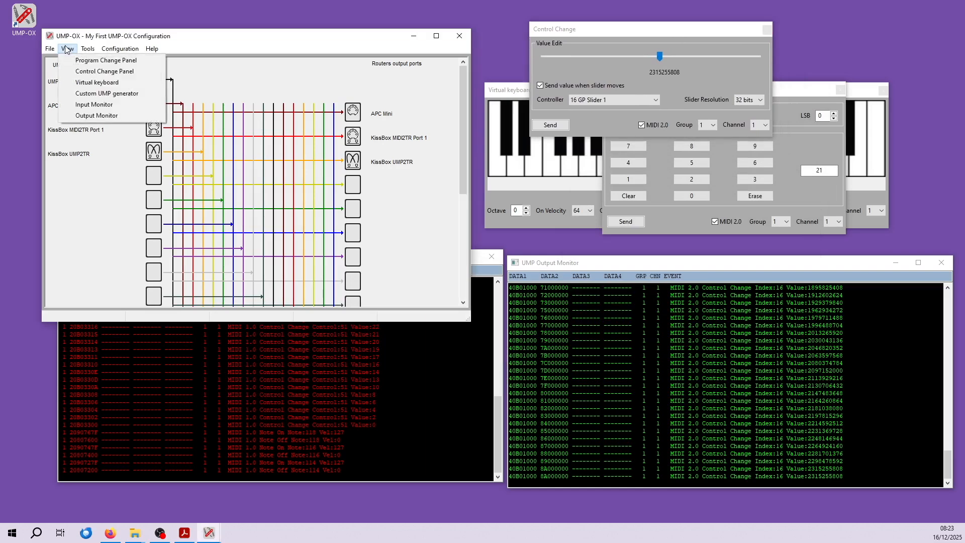
{"action": "left_click", "coordinate": [98, 95]}
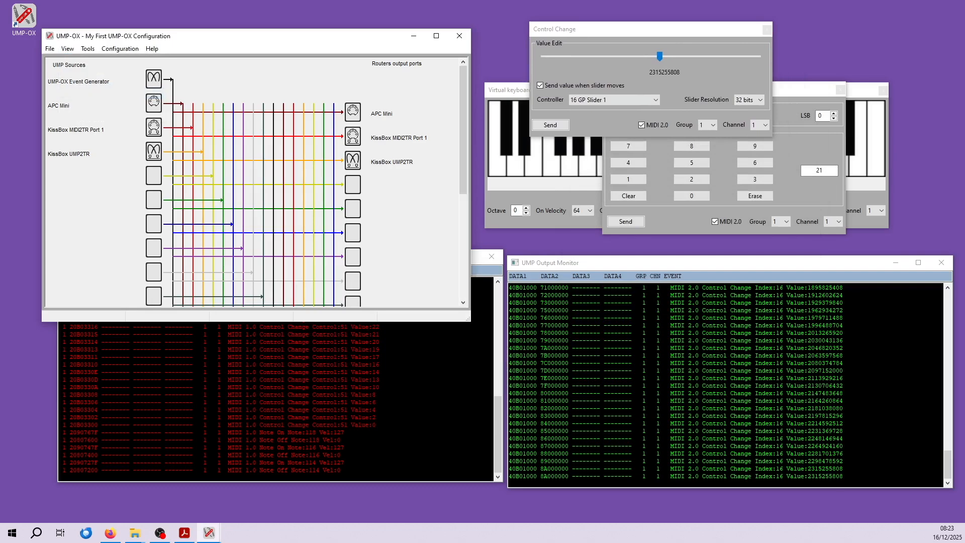
{"action": "left_click_drag", "start_coordinate": [497, 153], "coordinate": [381, 229]}
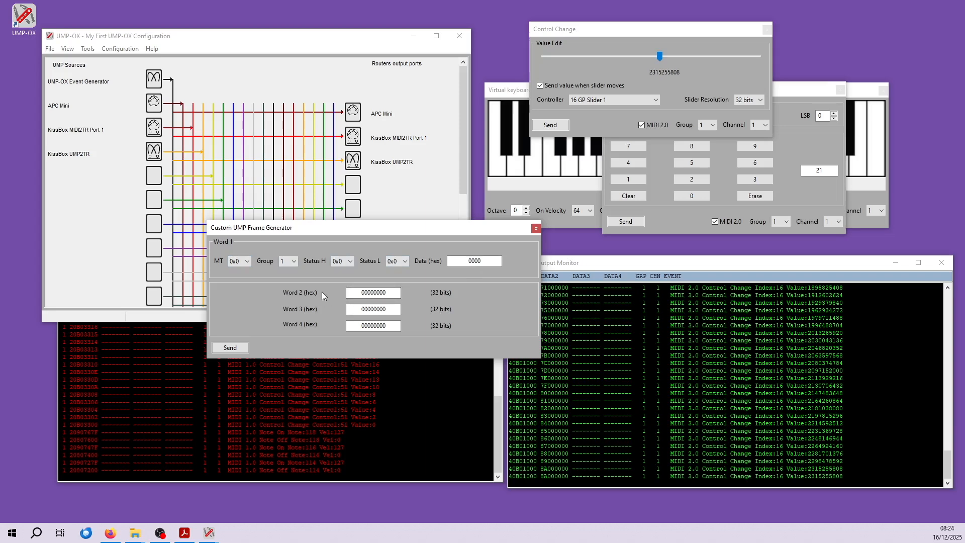
Step: Send all-zero custom UMP frames with message types 0x0, 0x2 and 0x4 on group 1
{"action": "left_click", "coordinate": [234, 347]}
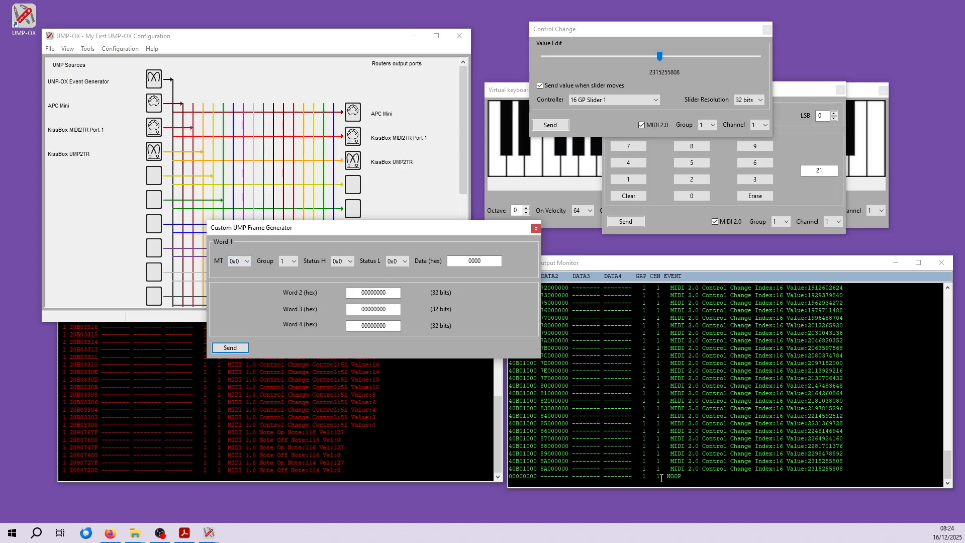
{"action": "left_click", "coordinate": [248, 260]}
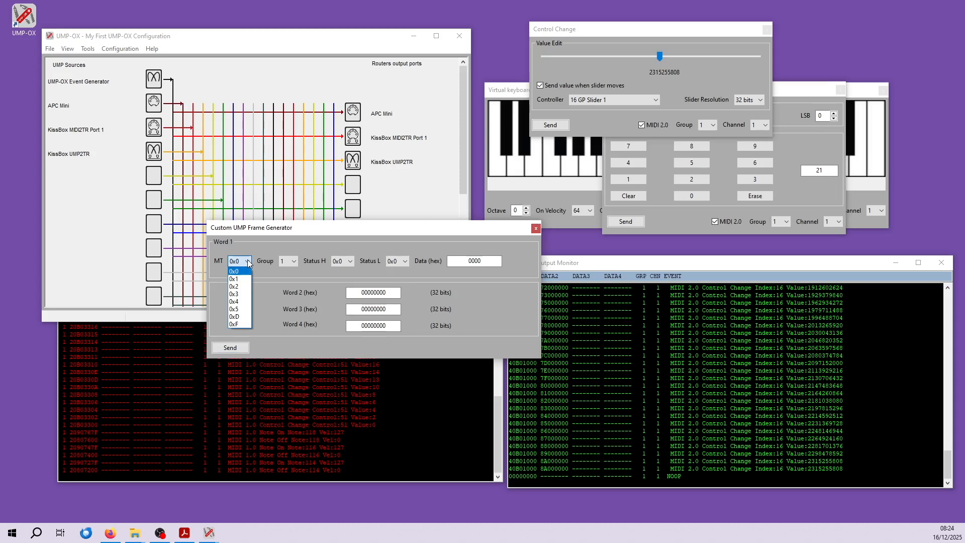
{"action": "left_click", "coordinate": [239, 286]}
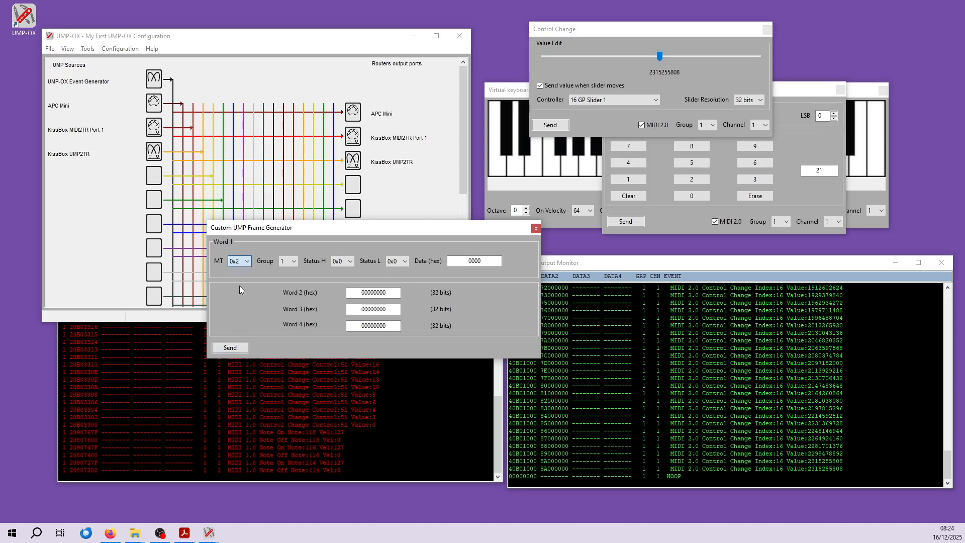
{"action": "left_click", "coordinate": [239, 351]}
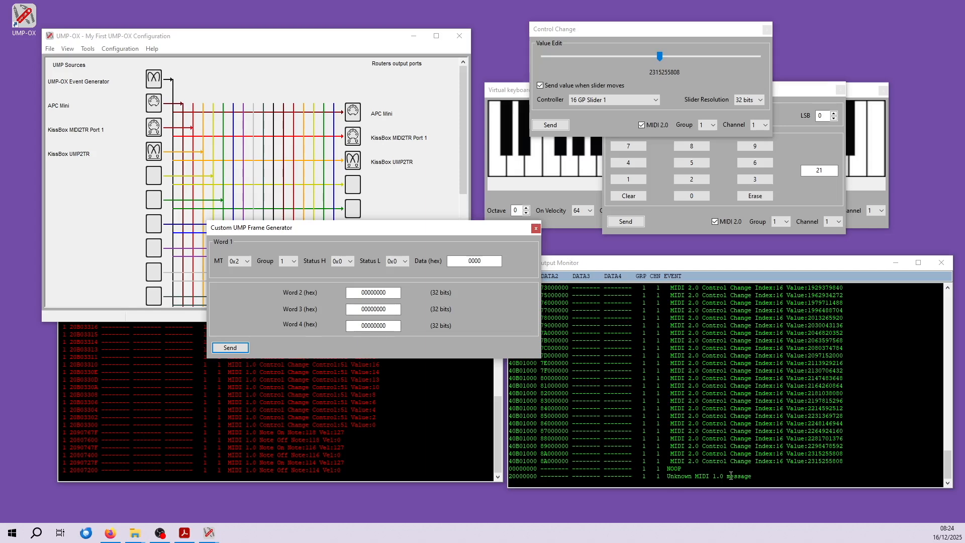
{"action": "left_click", "coordinate": [248, 260]}
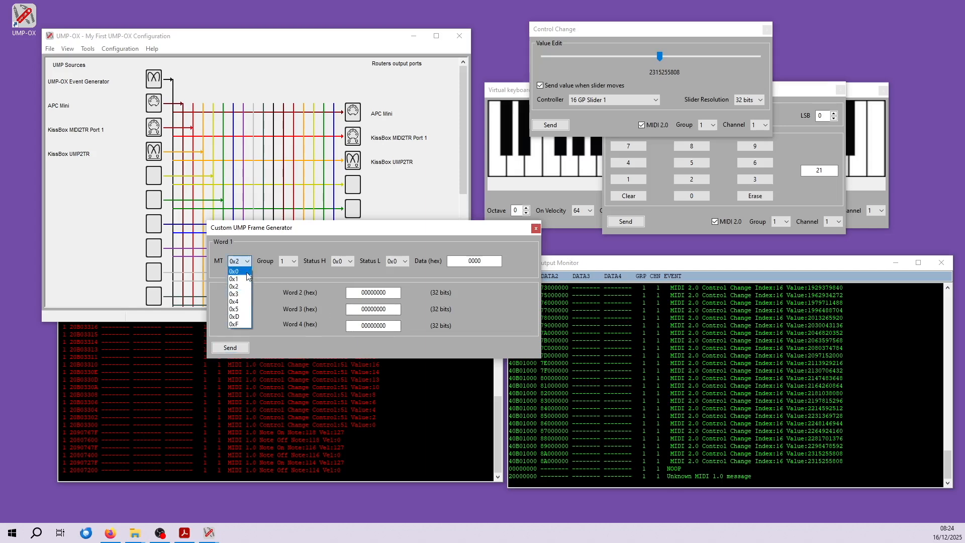
{"action": "left_click", "coordinate": [240, 301]}
{"action": "left_click", "coordinate": [233, 349]}
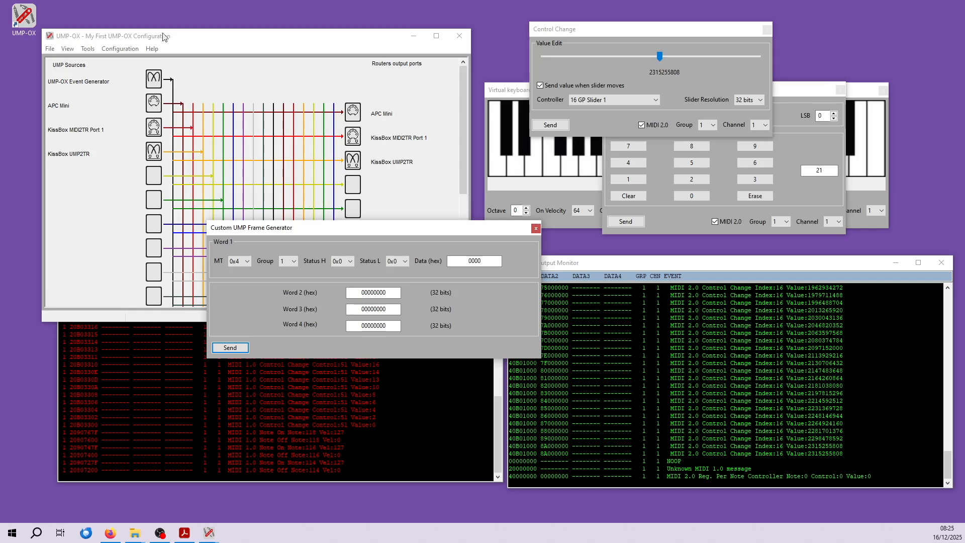
Step: Save the profile, then close and relaunch UMP-OX to reload the saved window layout
{"action": "left_click", "coordinate": [49, 48]}
{"action": "left_click", "coordinate": [70, 82]}
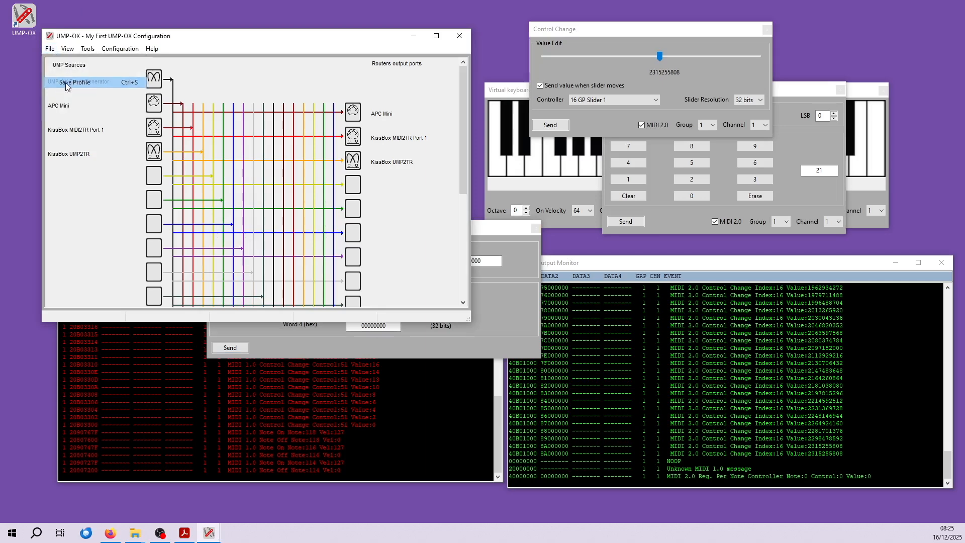
{"action": "left_click", "coordinate": [455, 37]}
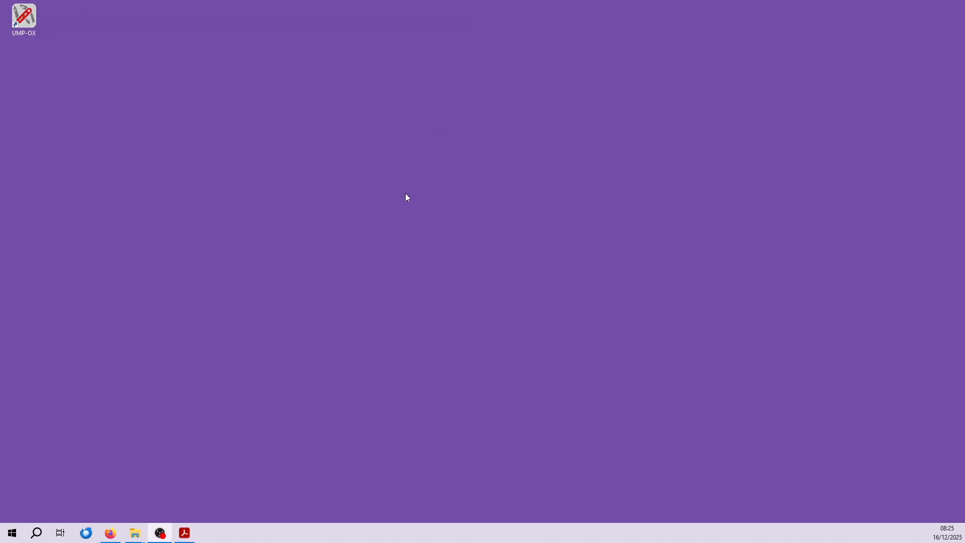
{"action": "double_click", "coordinate": [23, 17]}
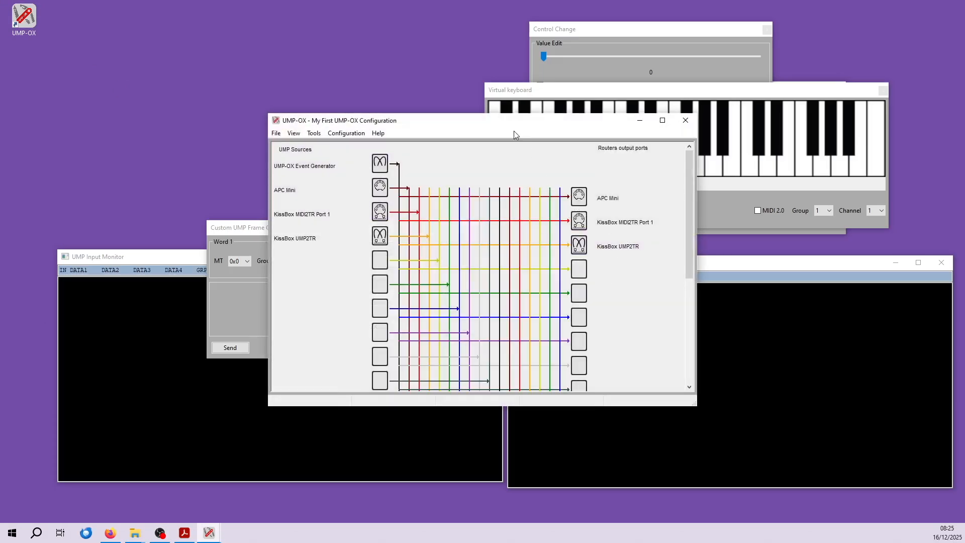
{"action": "left_click_drag", "start_coordinate": [514, 134], "coordinate": [488, 122]}
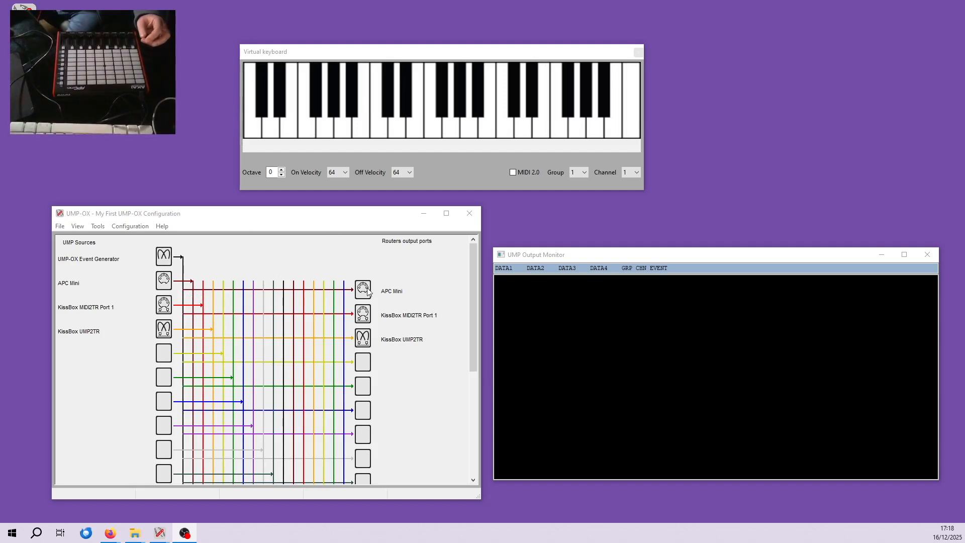
Step: Route the UMP-OX Event Generator to the APC Mini output and set the virtual keyboard's channel to 7
{"action": "left_click", "coordinate": [183, 291]}
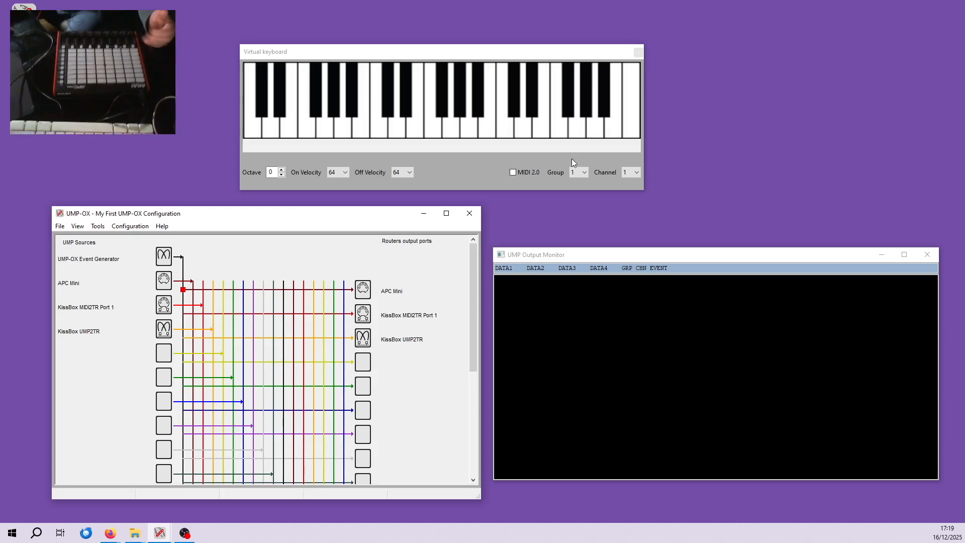
{"action": "left_click", "coordinate": [631, 172]}
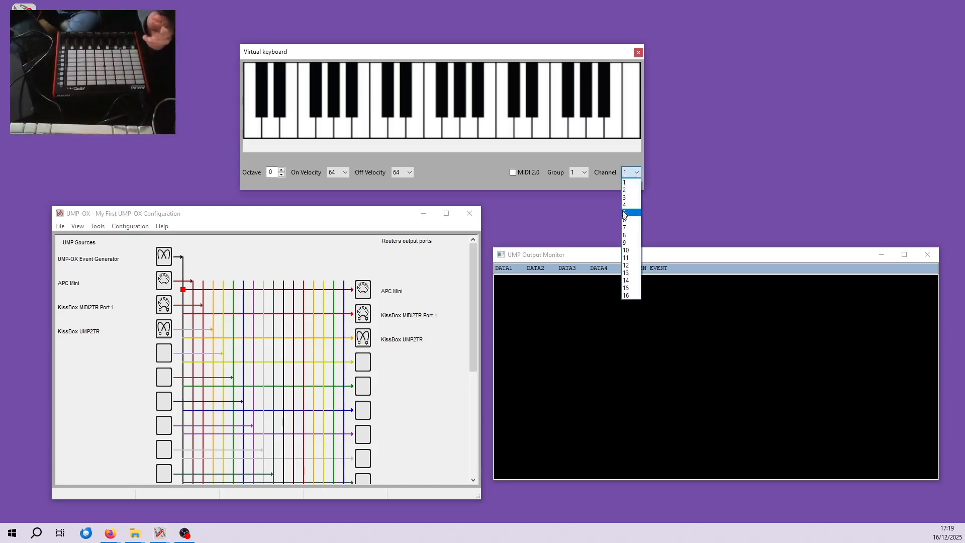
{"action": "left_click", "coordinate": [624, 228]}
Step: Set the virtual keyboard's On Velocity to 3 and play notes 41, 48 and 33
{"action": "left_click", "coordinate": [340, 176]}
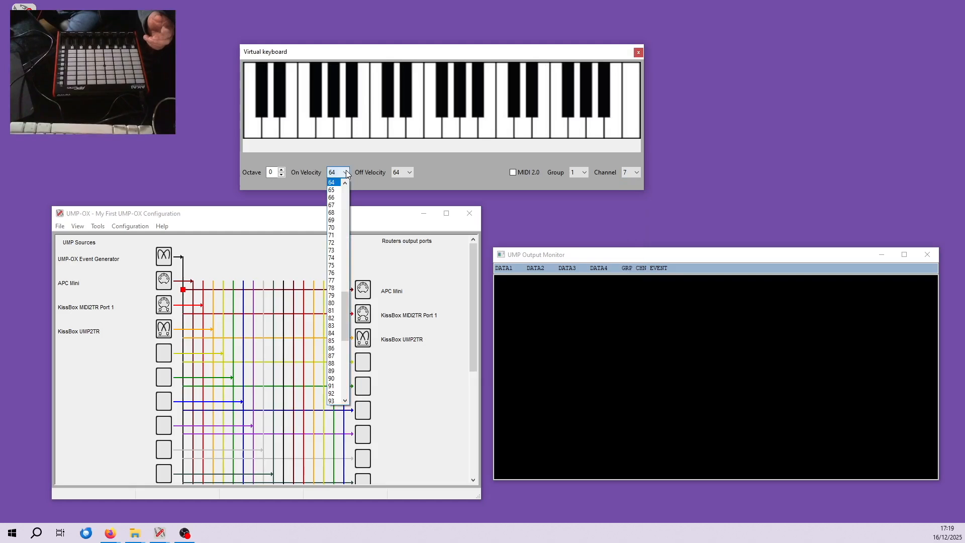
{"action": "left_click_drag", "start_coordinate": [345, 307], "coordinate": [335, 206]}
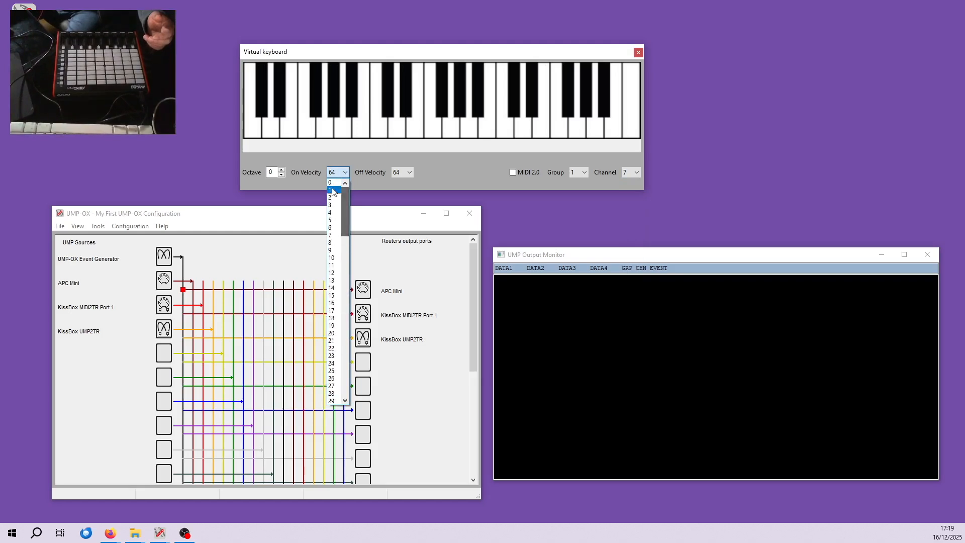
{"action": "left_click", "coordinate": [332, 197]}
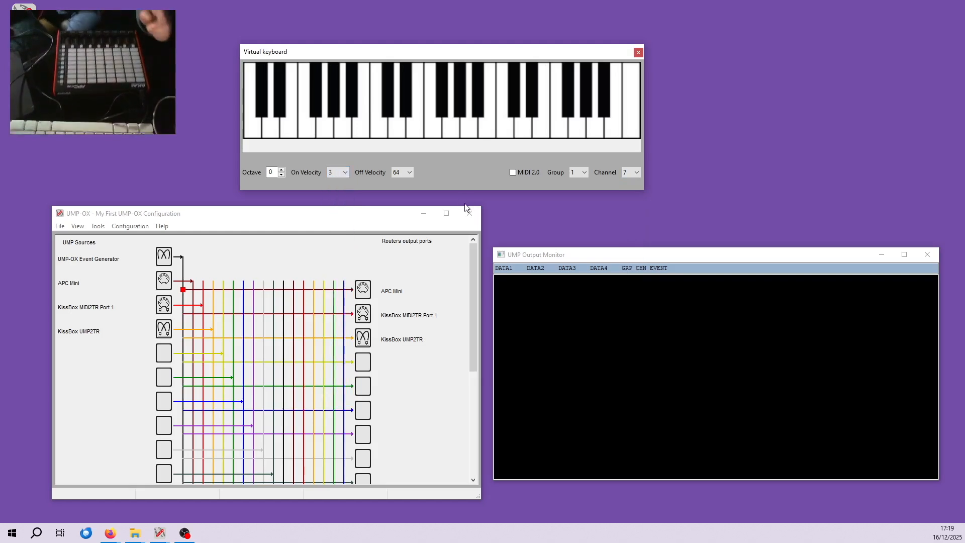
{"action": "left_click", "coordinate": [426, 129]}
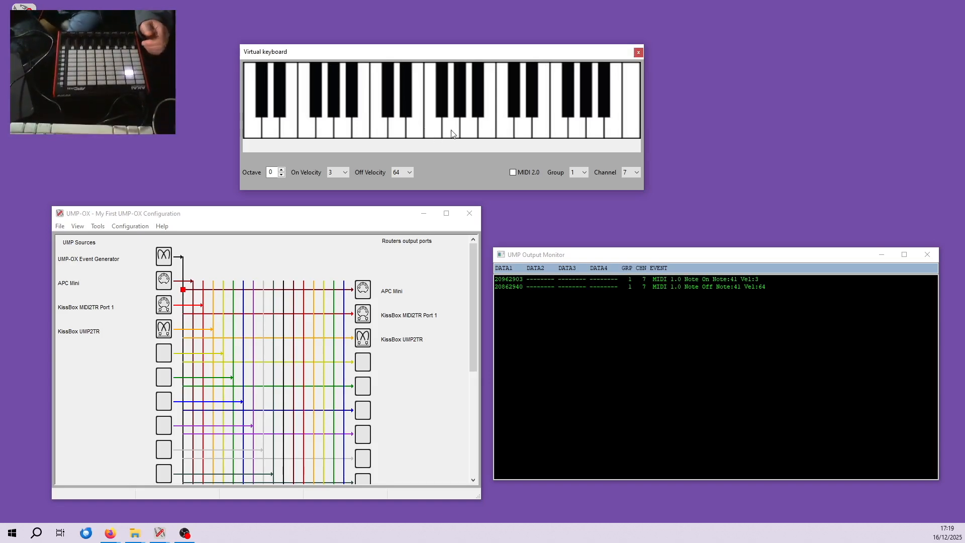
{"action": "left_click", "coordinate": [500, 131]}
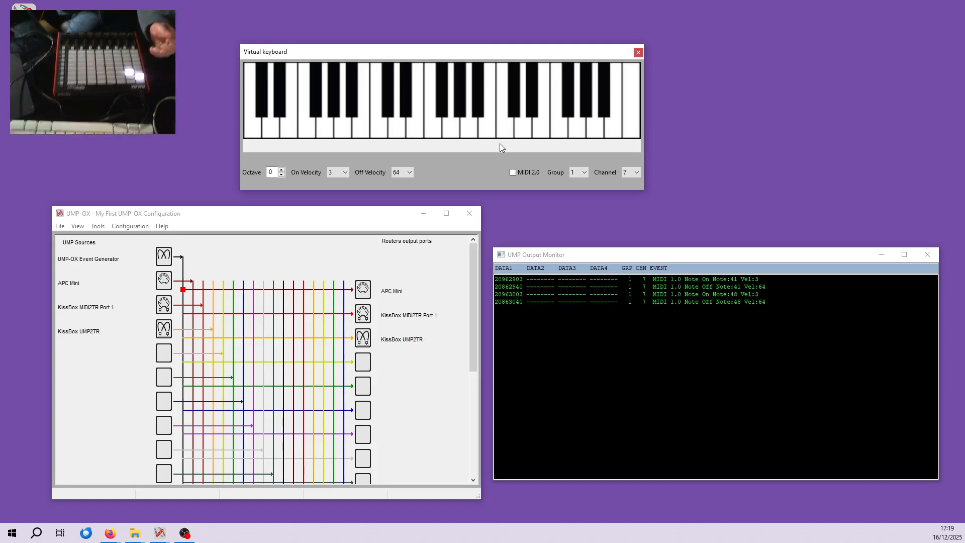
{"action": "left_click", "coordinate": [348, 133]}
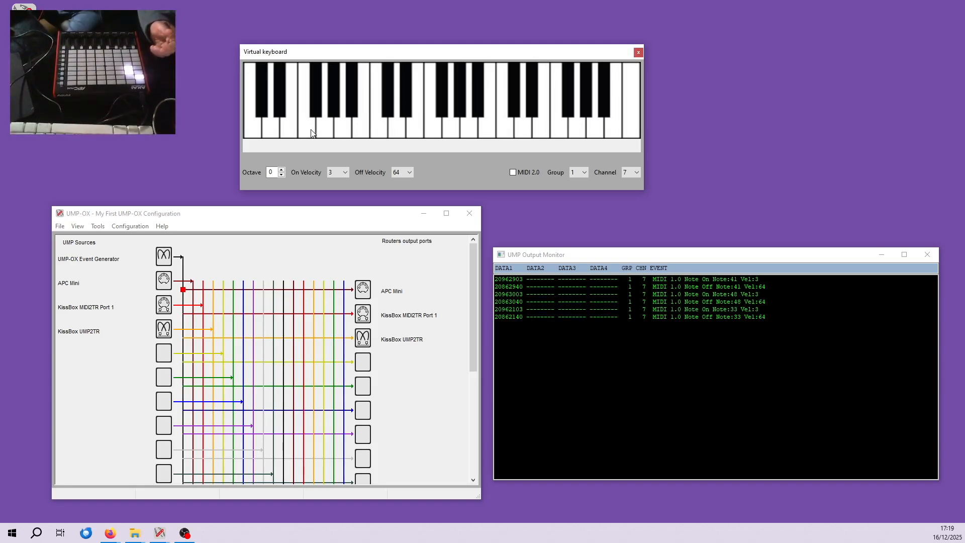
Step: Set the virtual keyboard's On Velocity to 7 and play notes 45 and 47
{"action": "left_click", "coordinate": [339, 172]}
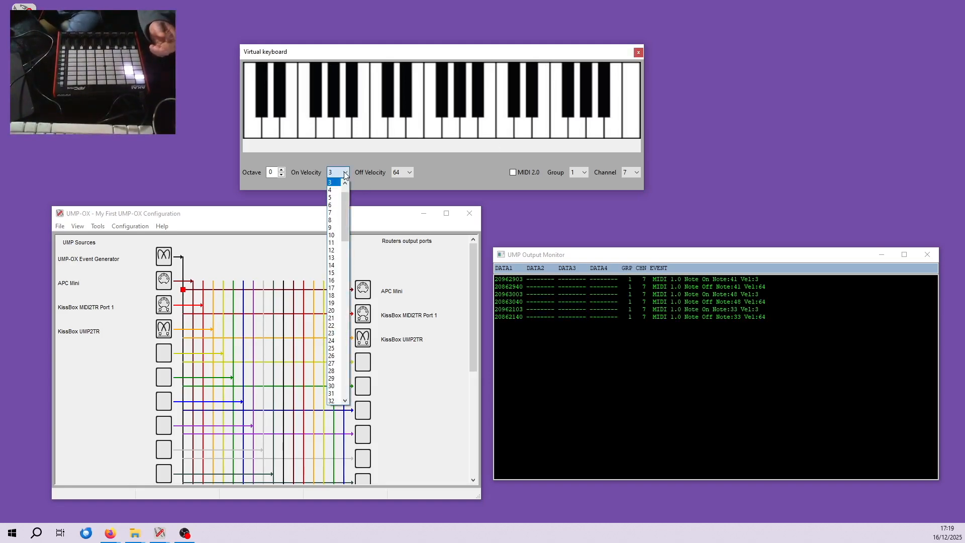
{"action": "left_click", "coordinate": [332, 213]}
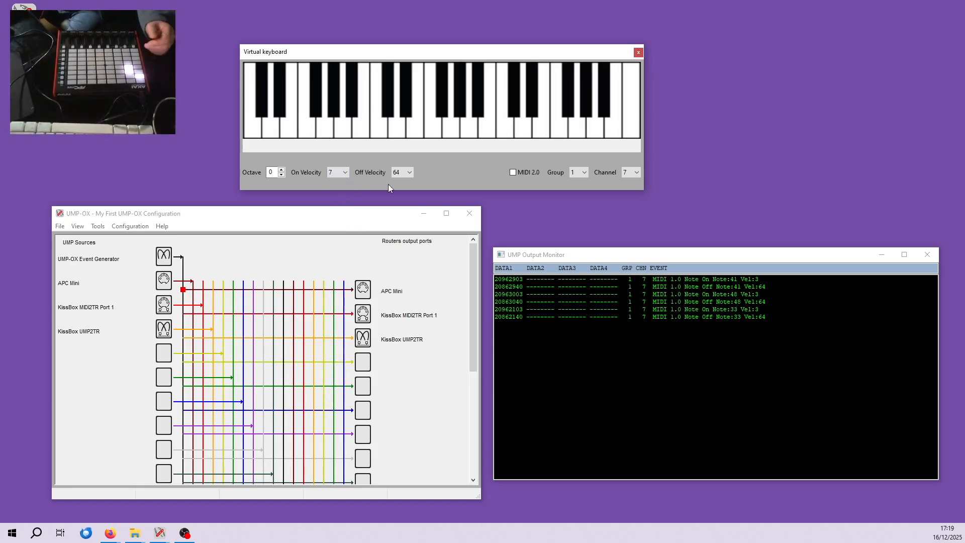
{"action": "left_click", "coordinate": [470, 126]}
{"action": "left_click", "coordinate": [487, 129]}
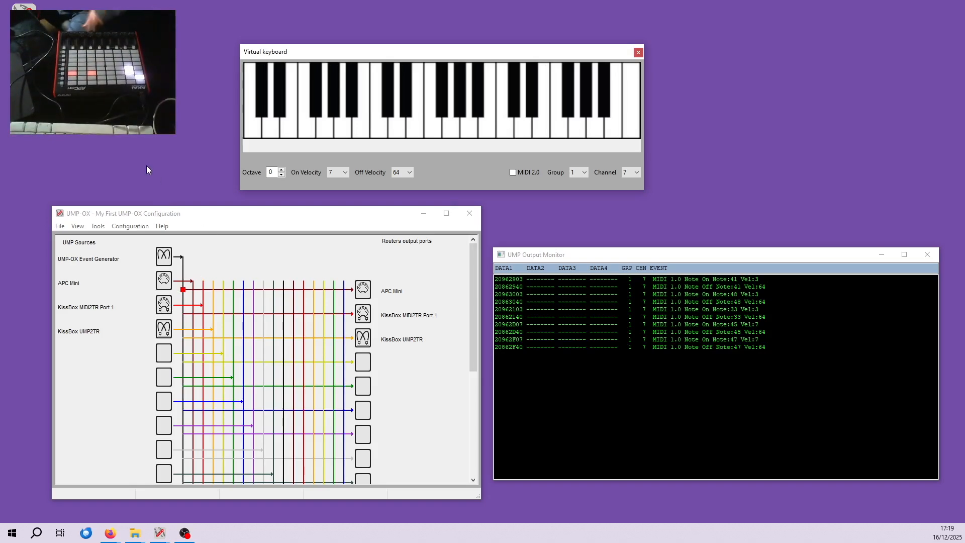
Step: Set the virtual keyboard's On Velocity to 15 and play notes 36 and 41
{"action": "left_click", "coordinate": [338, 172]}
{"action": "left_click", "coordinate": [333, 243]}
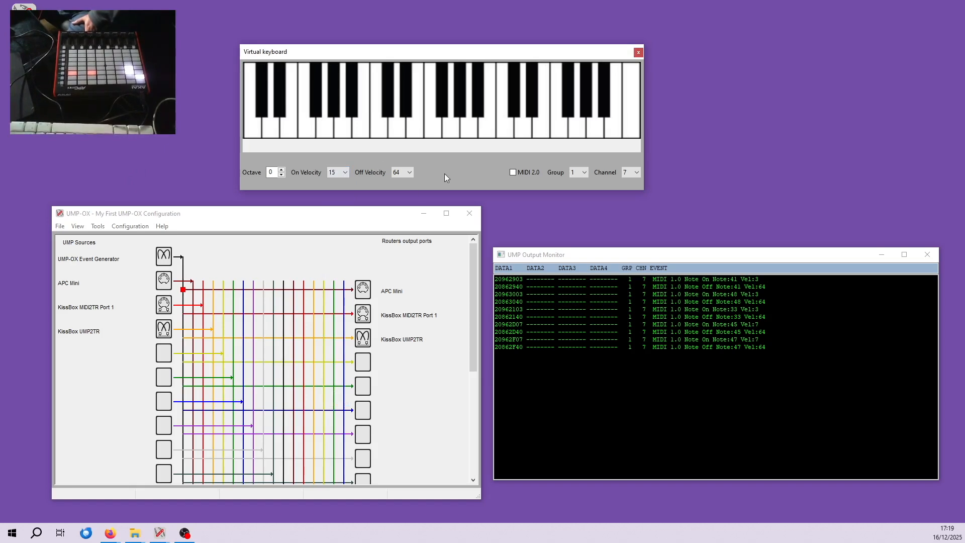
{"action": "left_click", "coordinate": [369, 128]}
{"action": "left_click", "coordinate": [429, 129]}
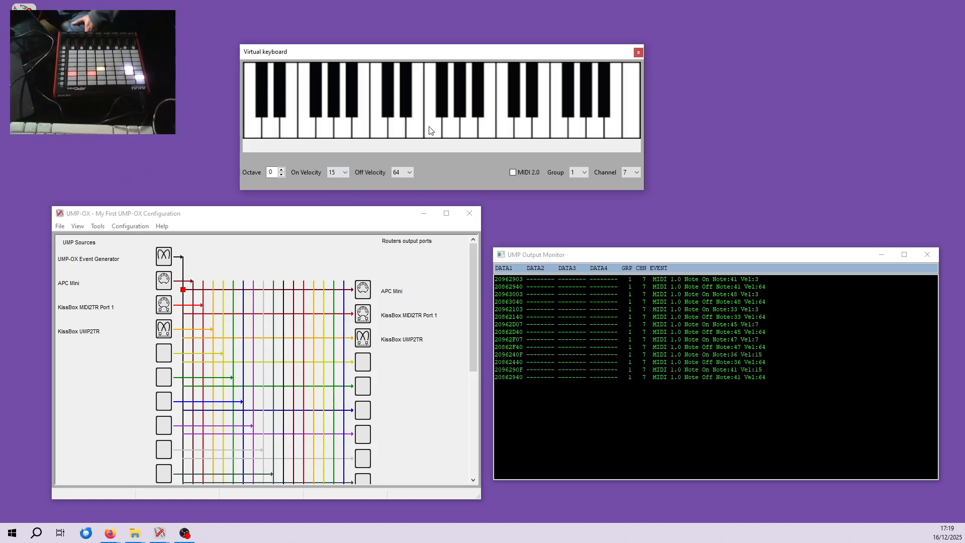